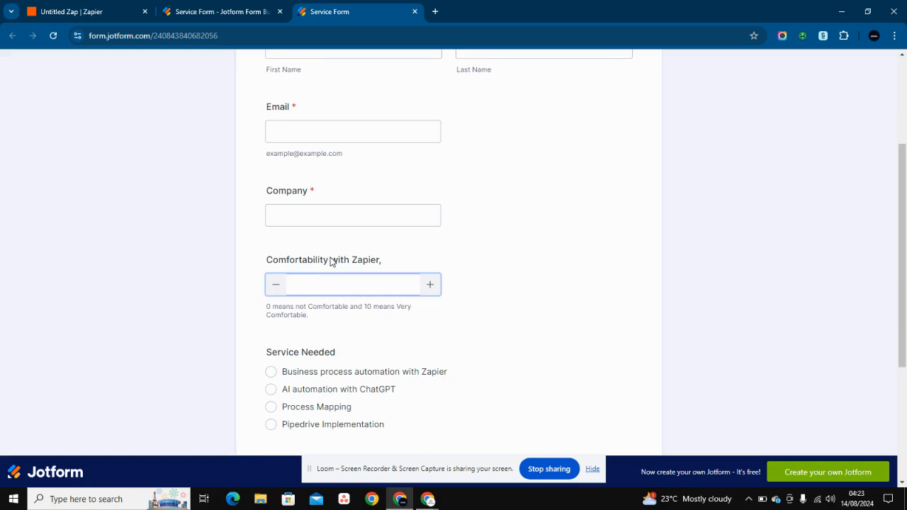
- Check the Service Form's Company and Comfortability with Zapier fields, then return to the Zap editor
scroll(330, 258, "down", 2)
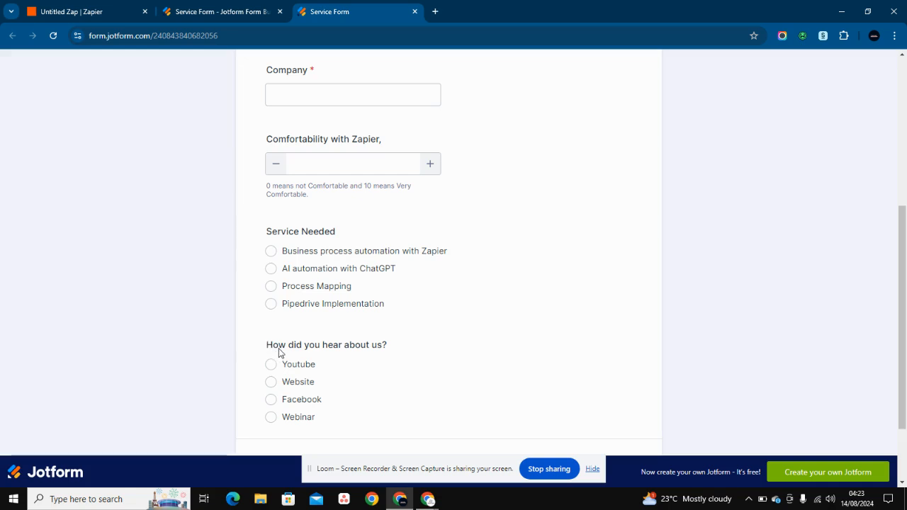
scroll(280, 353, "up", 4)
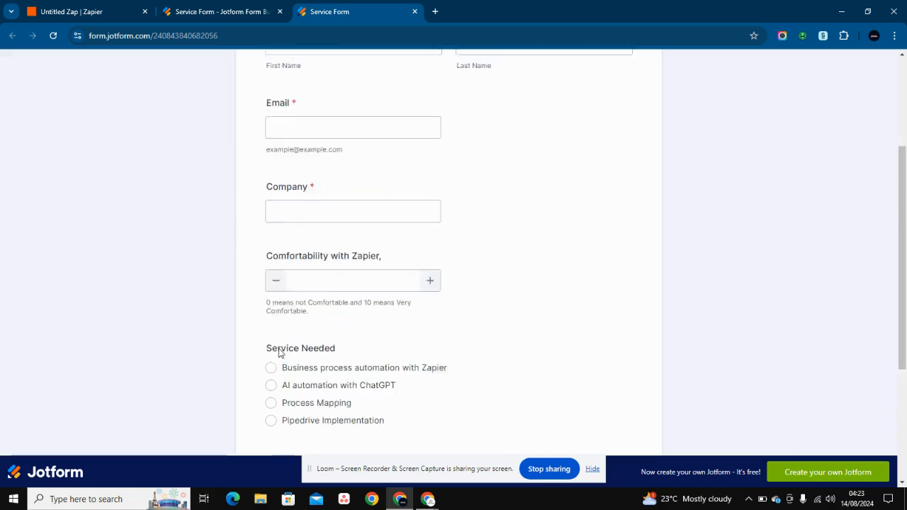
left_click(279, 348)
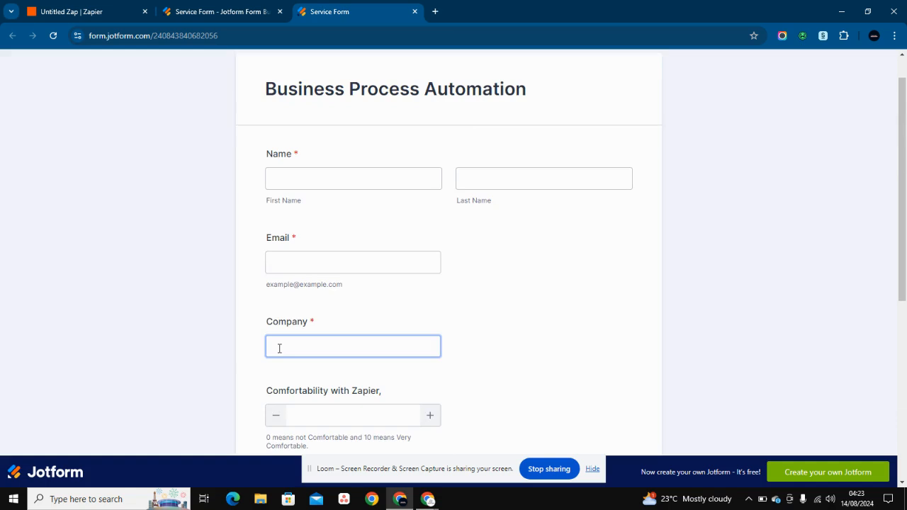
scroll(279, 351, "down", 1)
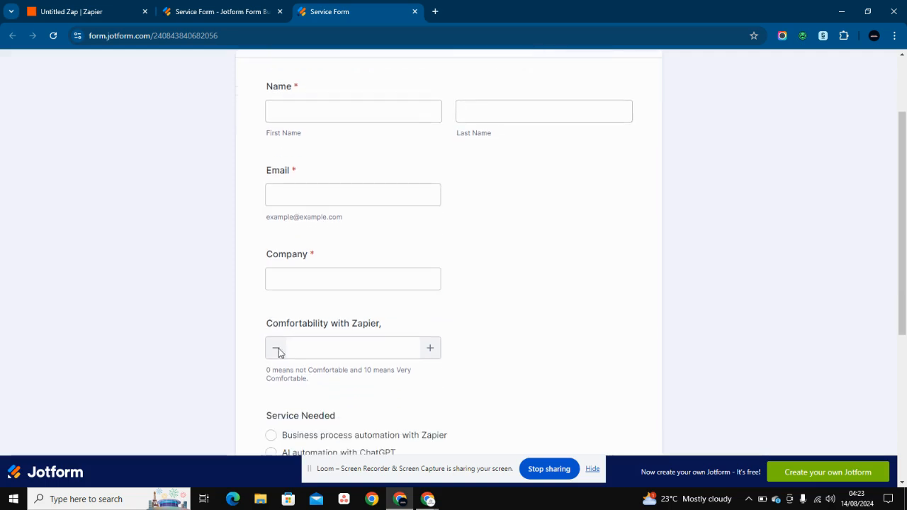
left_click(346, 345)
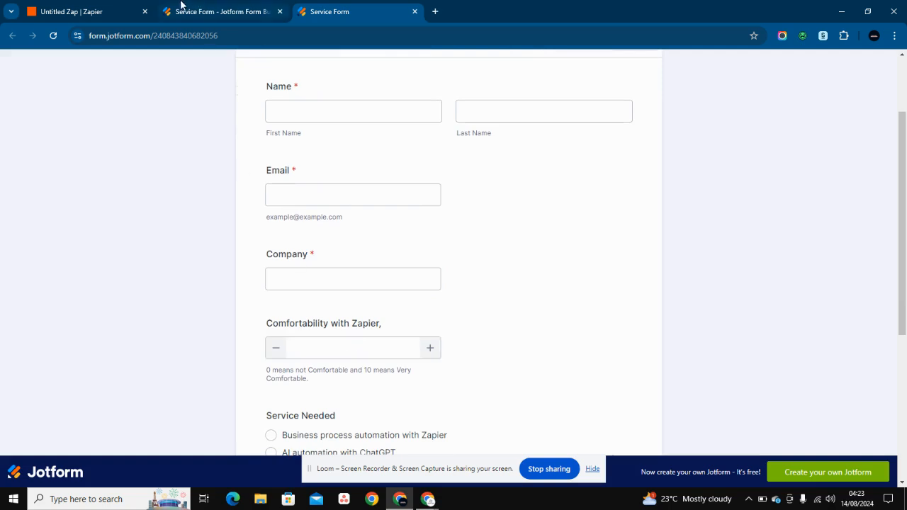
left_click(90, 5)
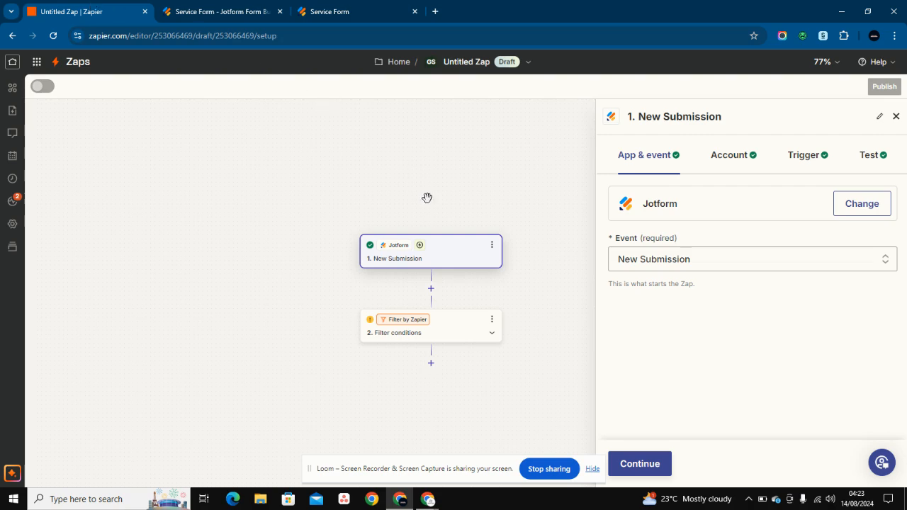
- Check the trigger's Jotform account and form, load Submission C as test record, then open the filter step
left_click(747, 157)
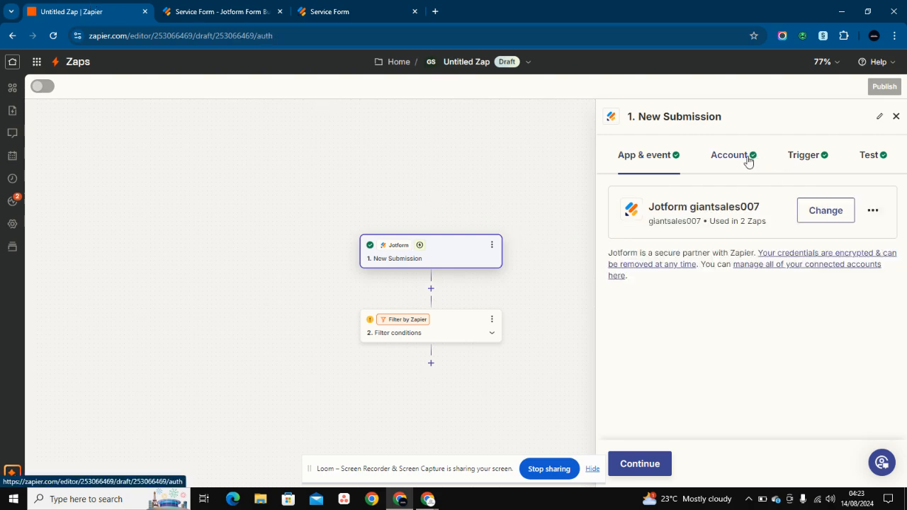
left_click(802, 162)
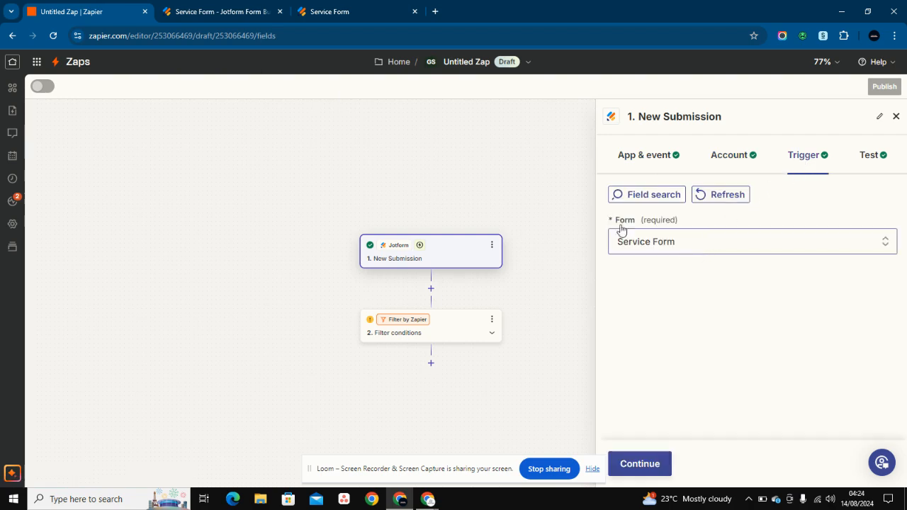
left_click(864, 157)
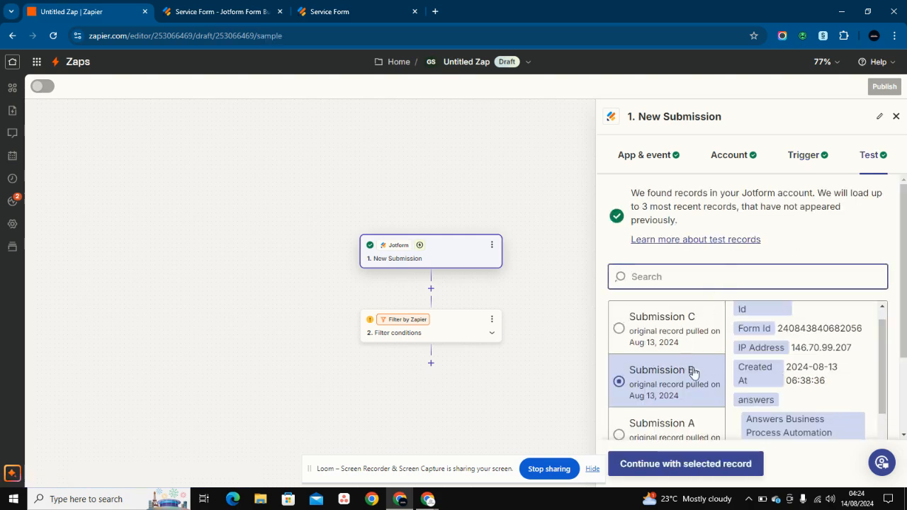
left_click(674, 344)
scroll(779, 404, "down", 5)
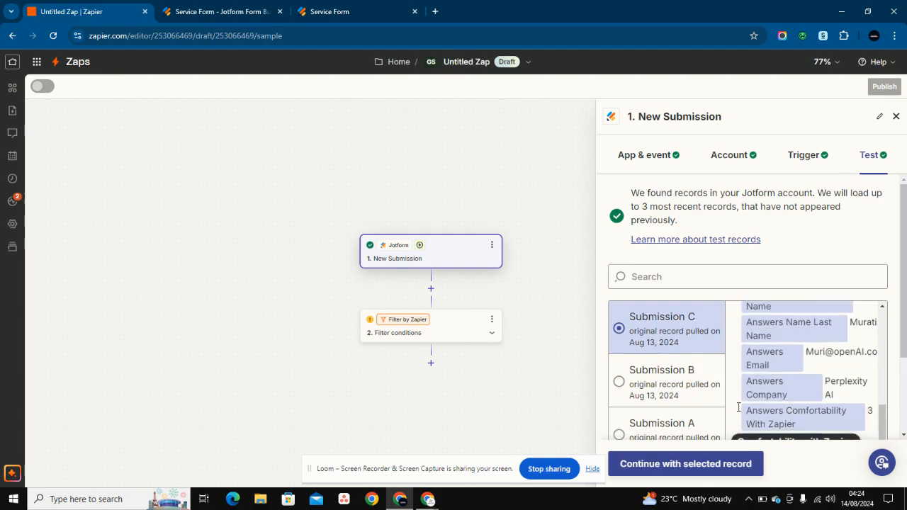
left_click(467, 325)
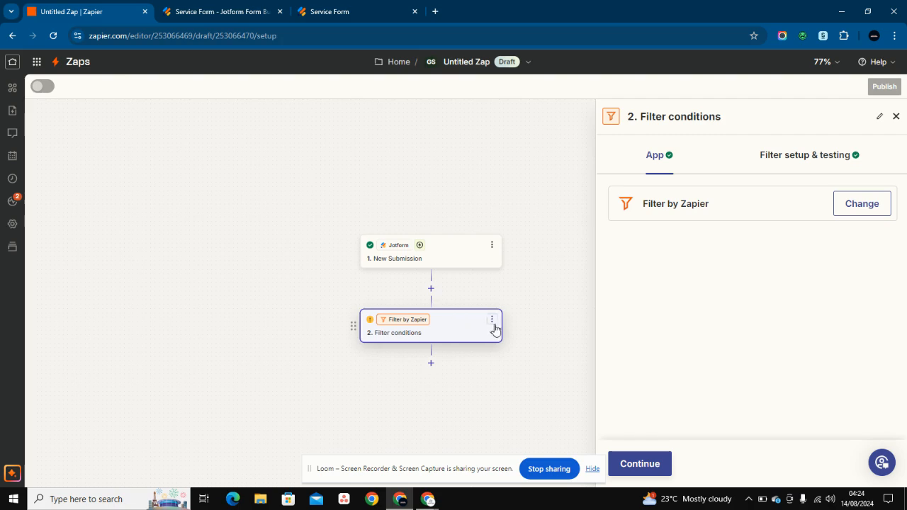
- Delete the existing filter step and add a new Filter by Zapier step after the trigger
left_click(492, 319)
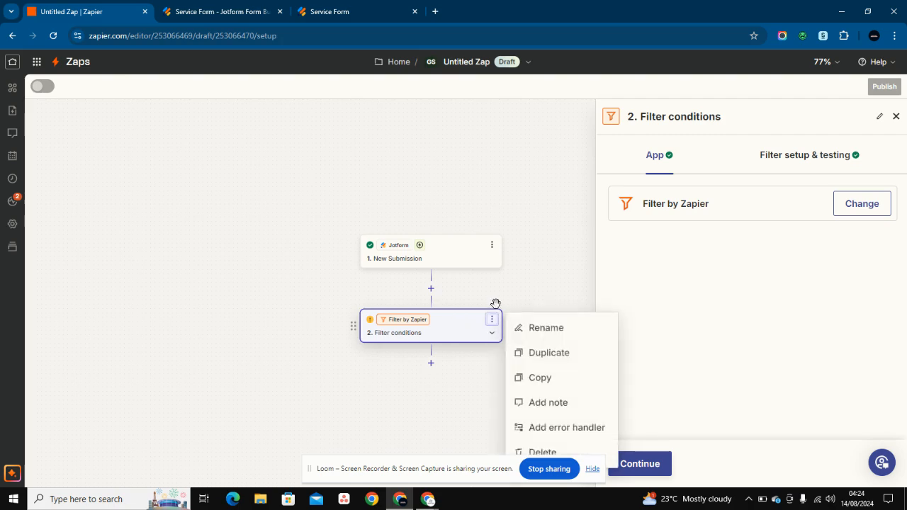
left_click(543, 451)
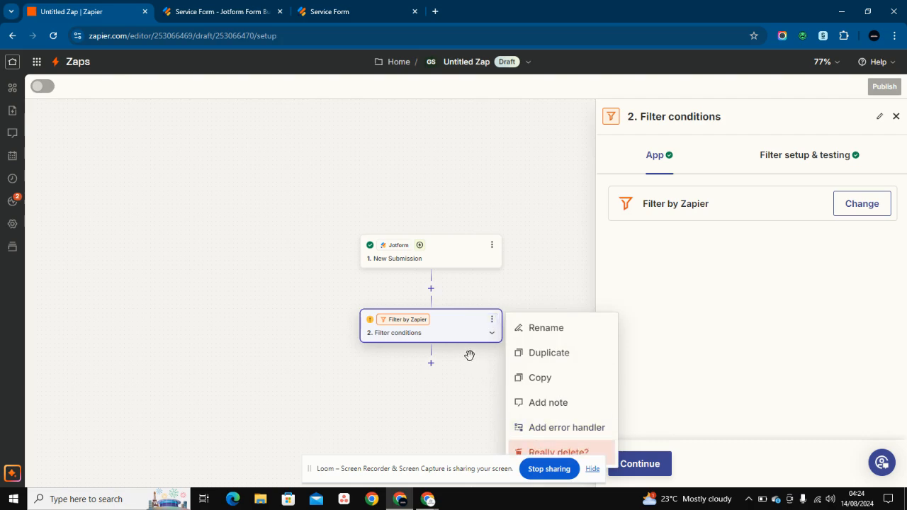
left_click(526, 452)
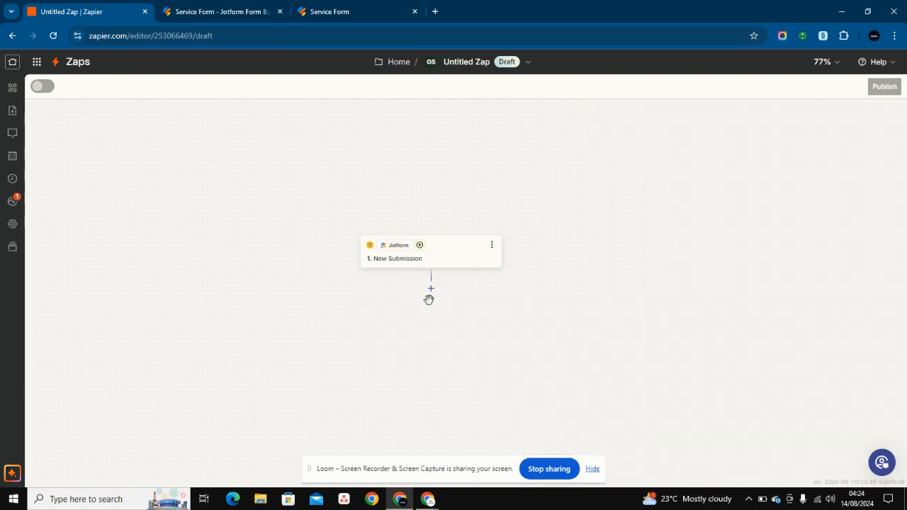
left_click(431, 292)
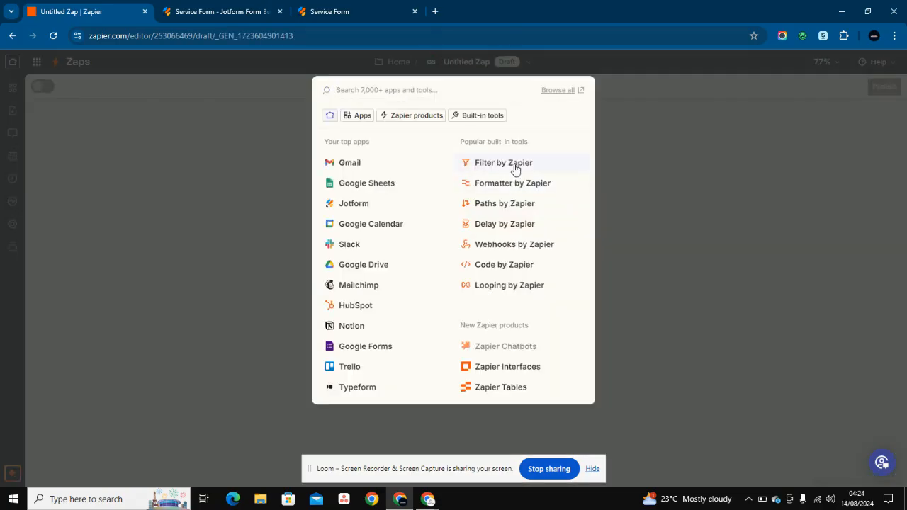
left_click(513, 163)
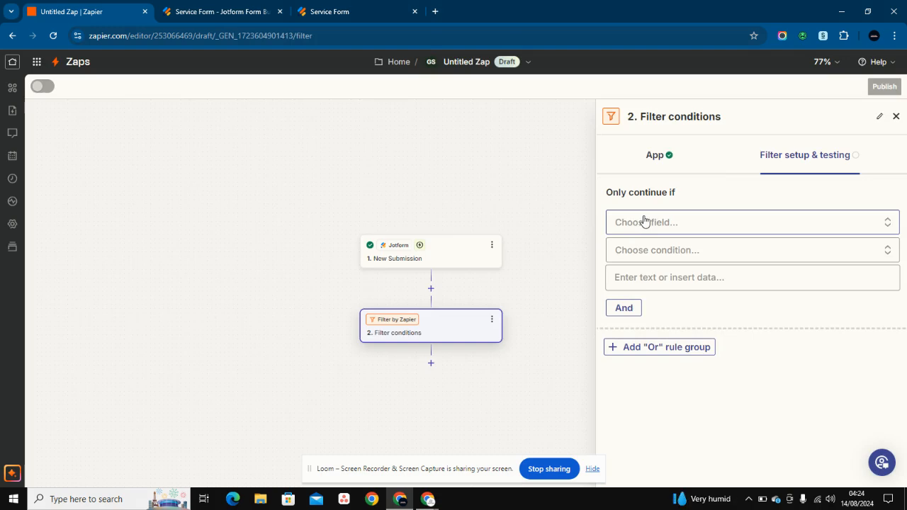
- Browse the filter's field and condition lists without choosing, then switch to the Service Form
left_click(645, 221)
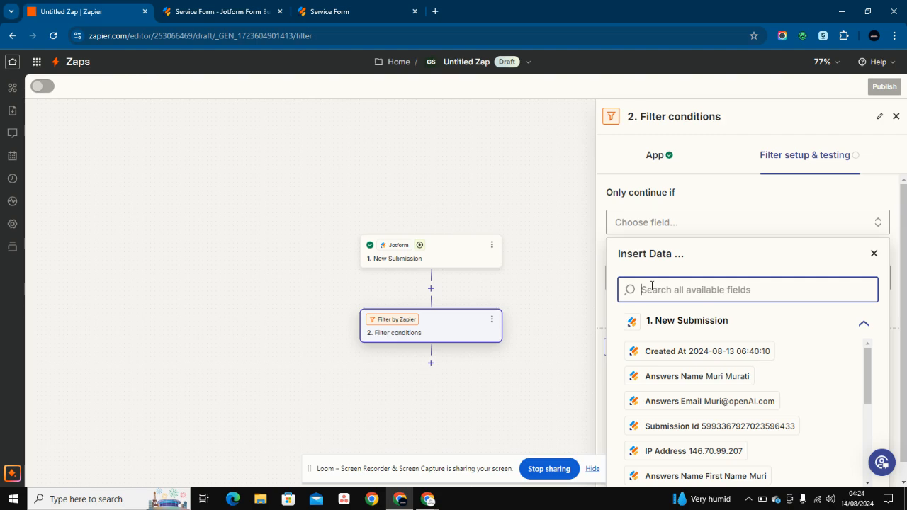
left_click(757, 179)
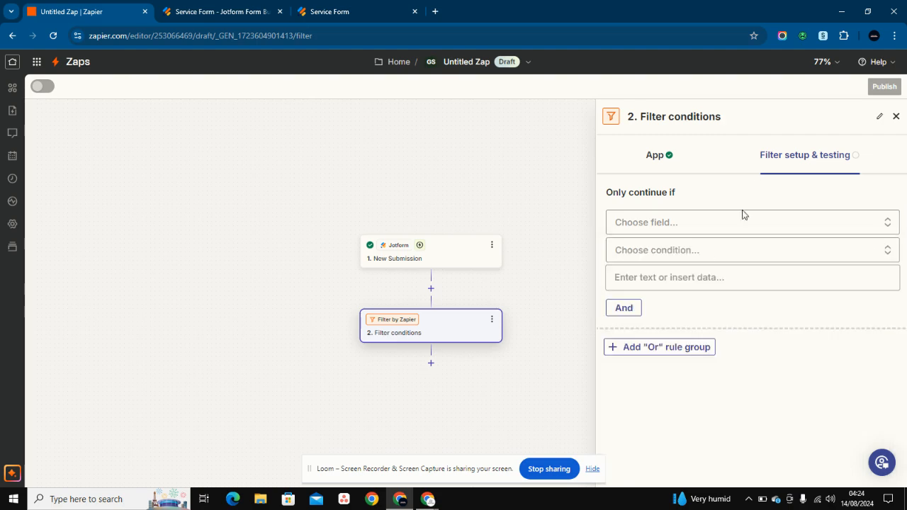
left_click(699, 259)
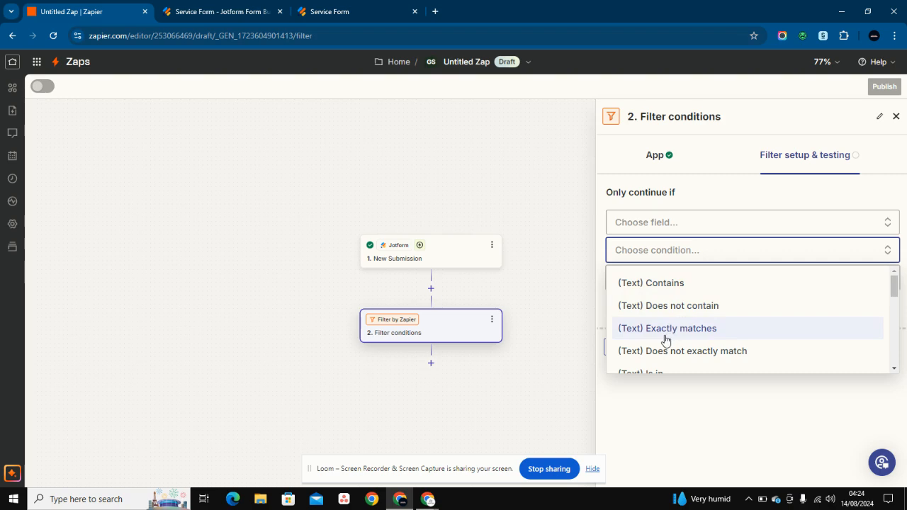
scroll(666, 340, "down", 1)
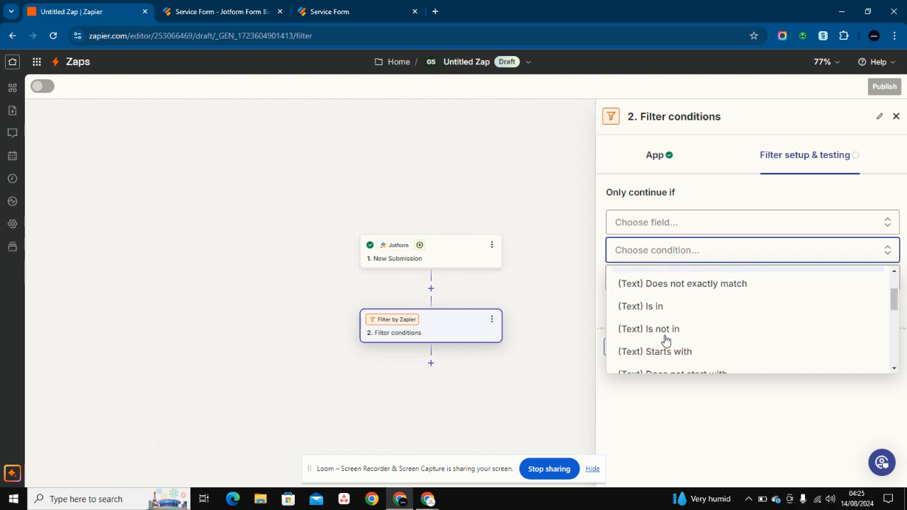
scroll(666, 340, "down", 3)
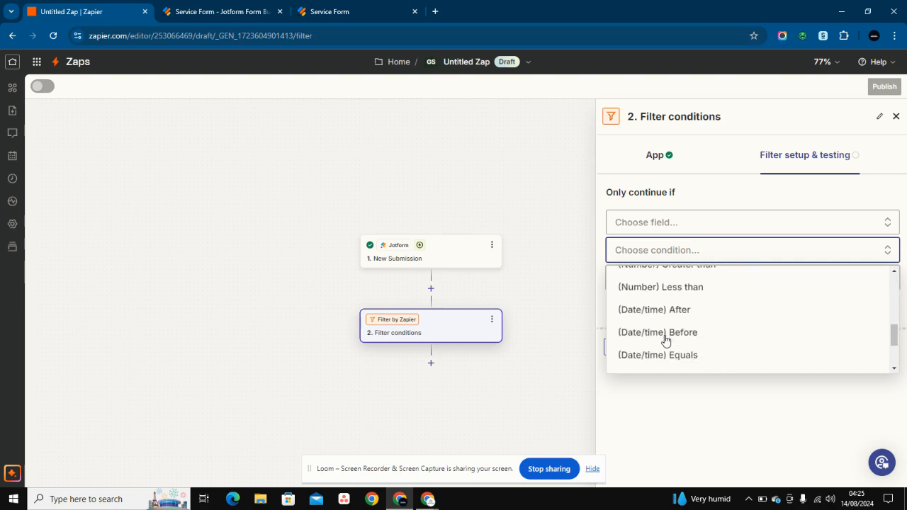
scroll(666, 341, "up", 1)
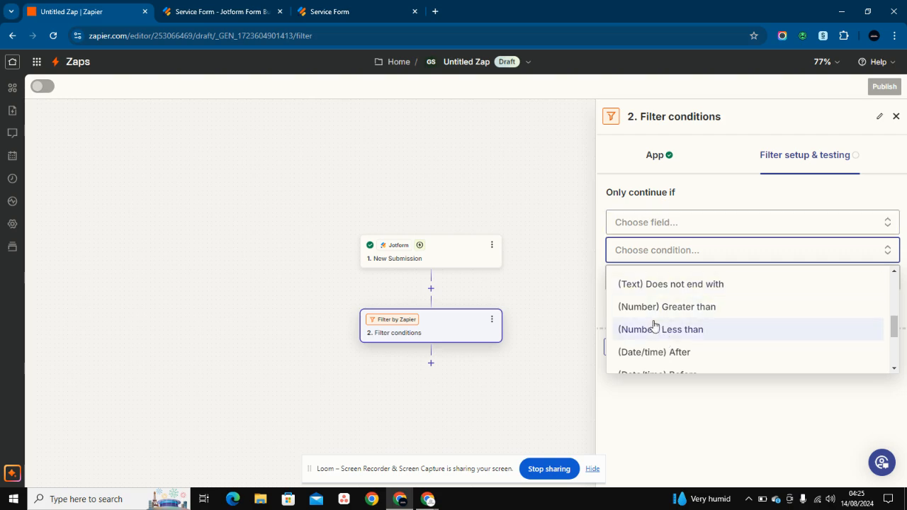
scroll(655, 326, "down", 2)
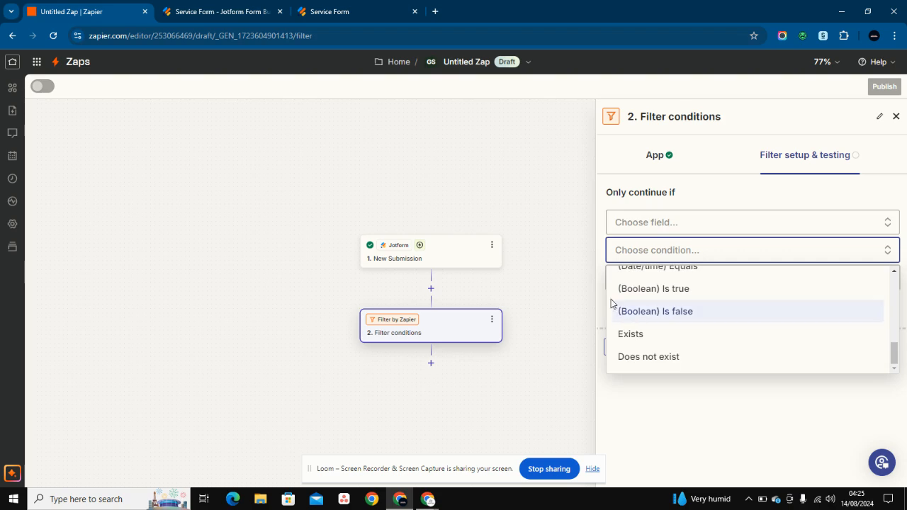
left_click(701, 203)
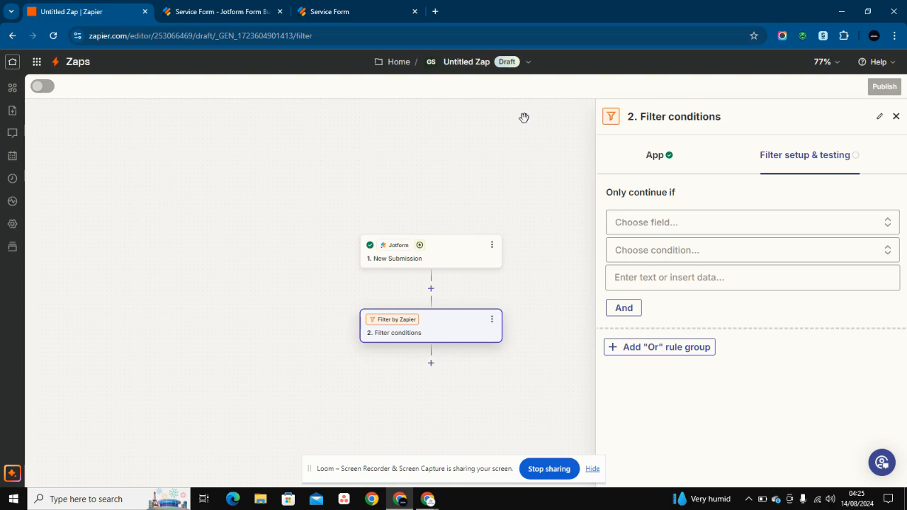
left_click(348, 9)
- Inspect the Comfortability with Zapier spinner field, then go back to the Untitled Zap editor
left_click(288, 342)
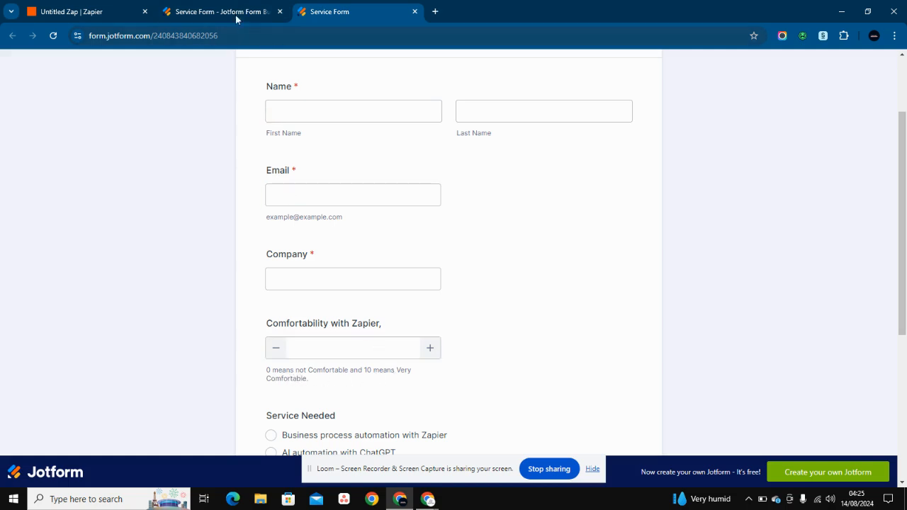
left_click(122, 5)
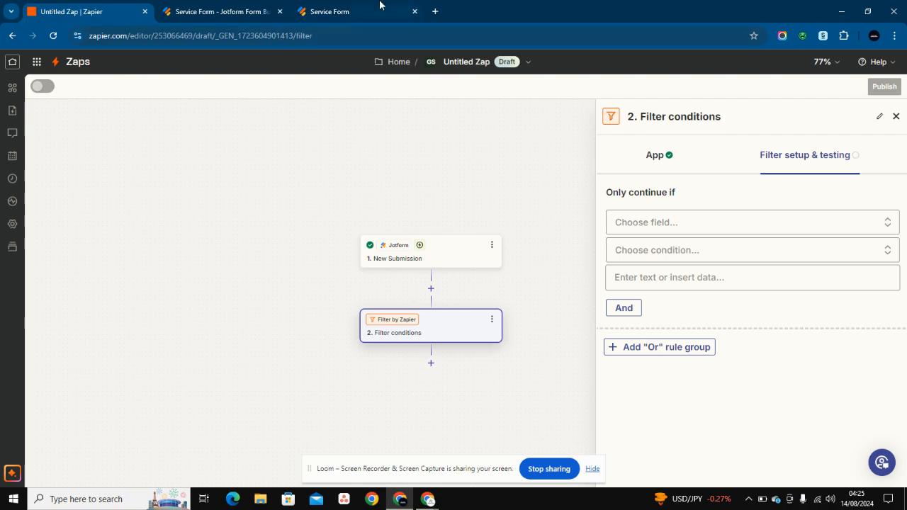
- Choose Answers Comfortability With Zapier as the filter rule's field
left_click(659, 222)
scroll(665, 389, "down", 3)
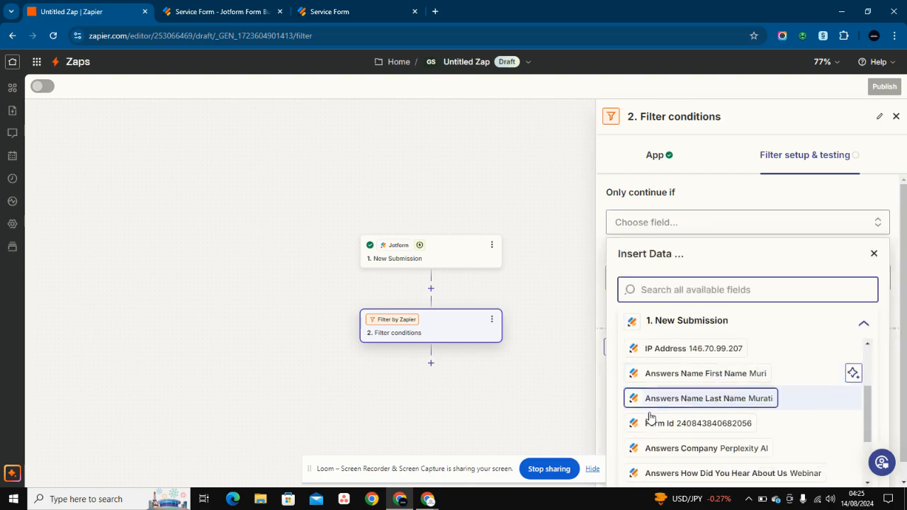
scroll(651, 415, "down", 3)
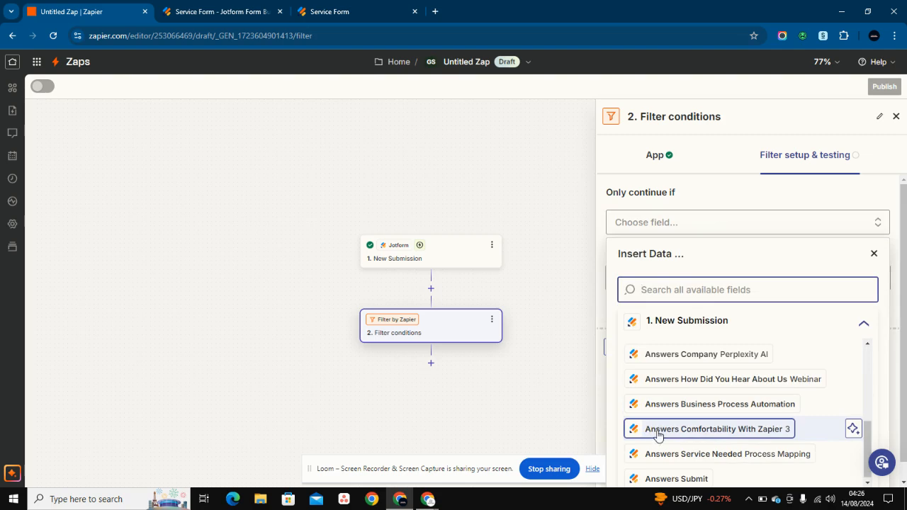
left_click(703, 430)
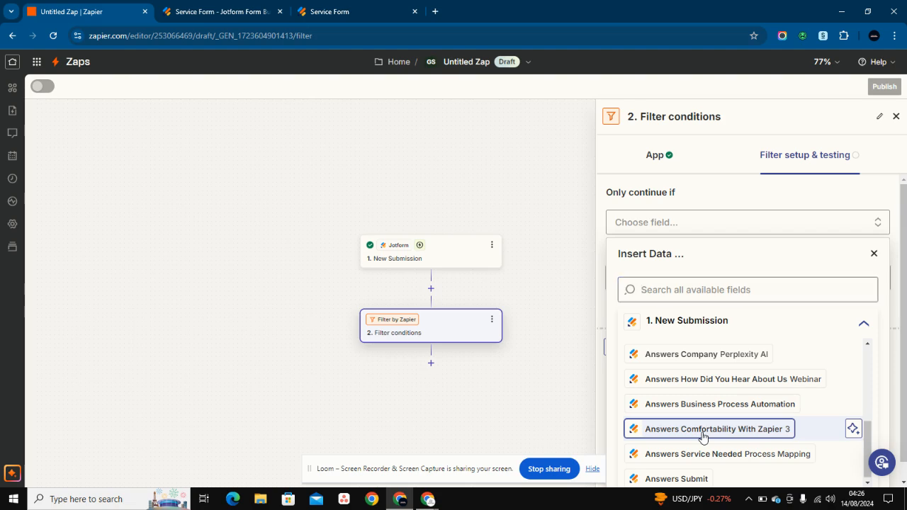
- Set the rule's condition to (Number) Less than with a value of 4
left_click(753, 250)
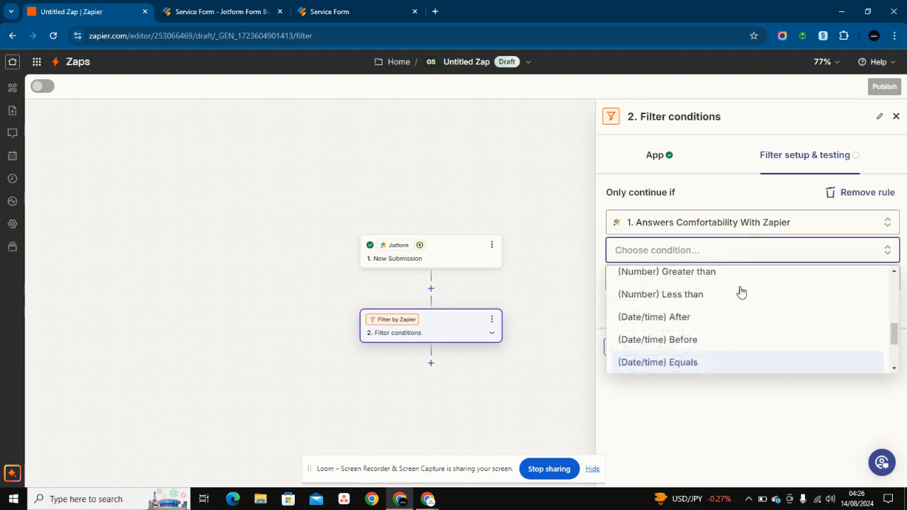
scroll(724, 345, "up", 10)
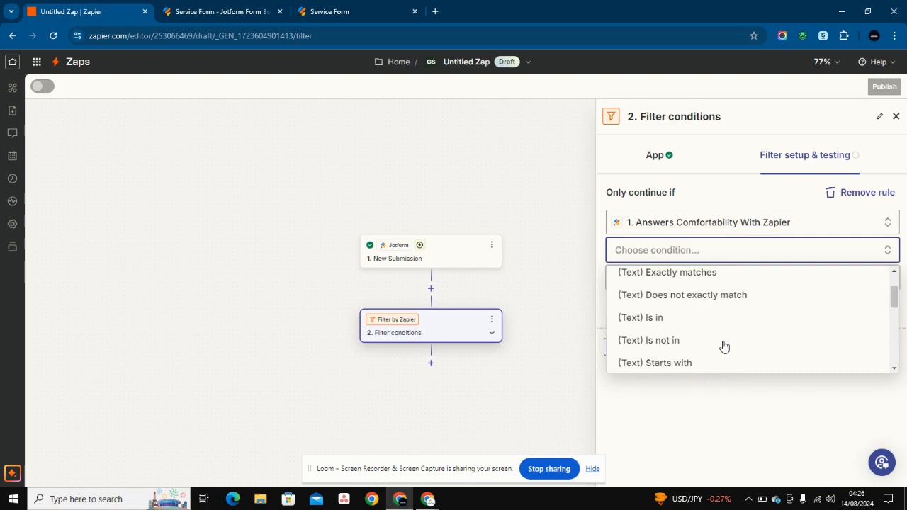
scroll(724, 346, "down", 3)
scroll(723, 346, "down", 2)
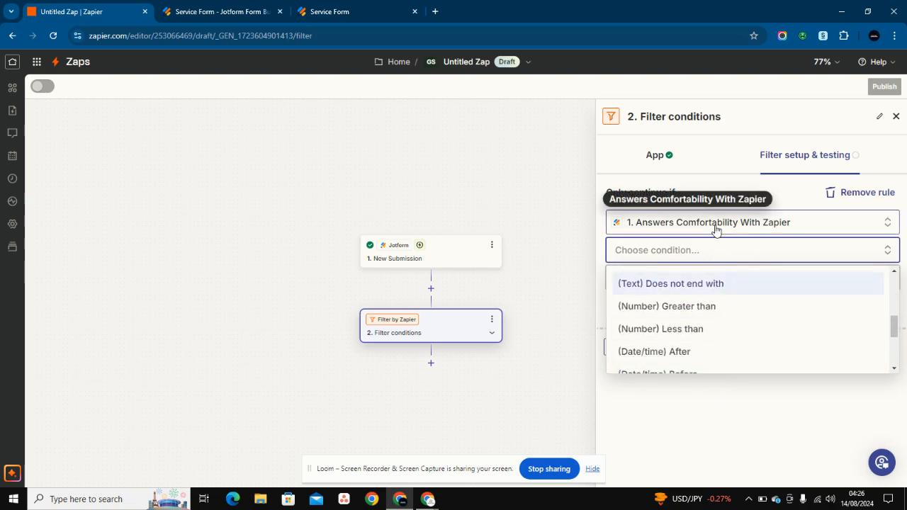
left_click(695, 331)
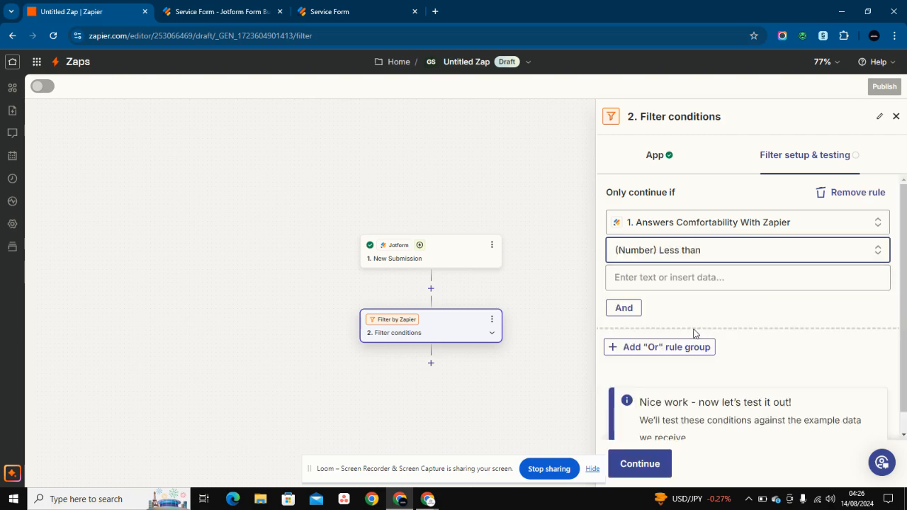
left_click(692, 276)
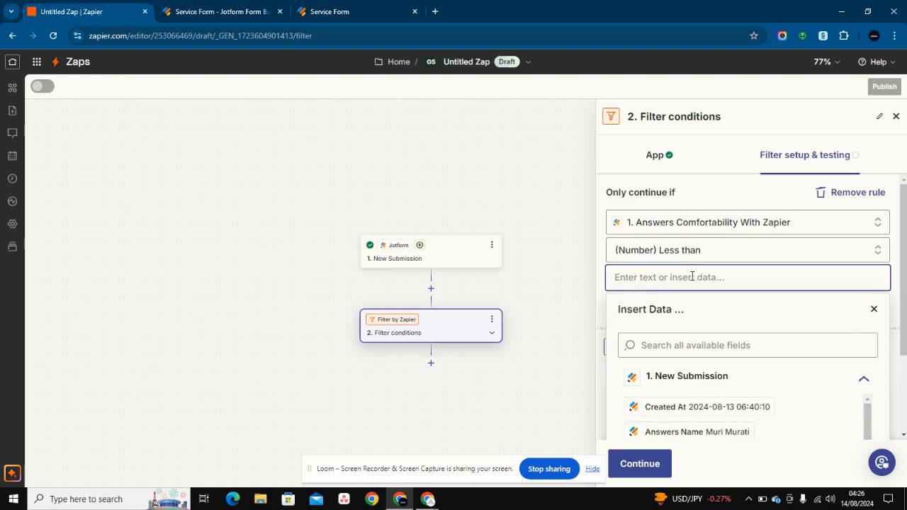
type("4")
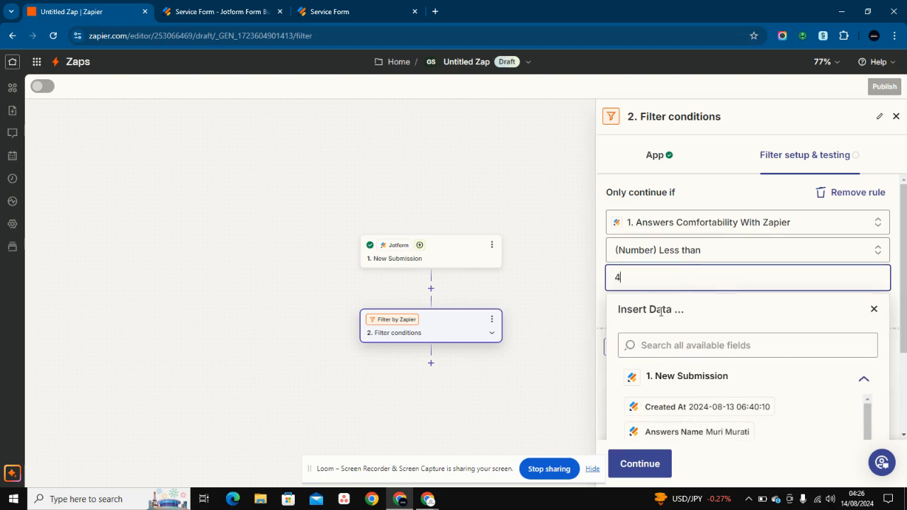
left_click(875, 312)
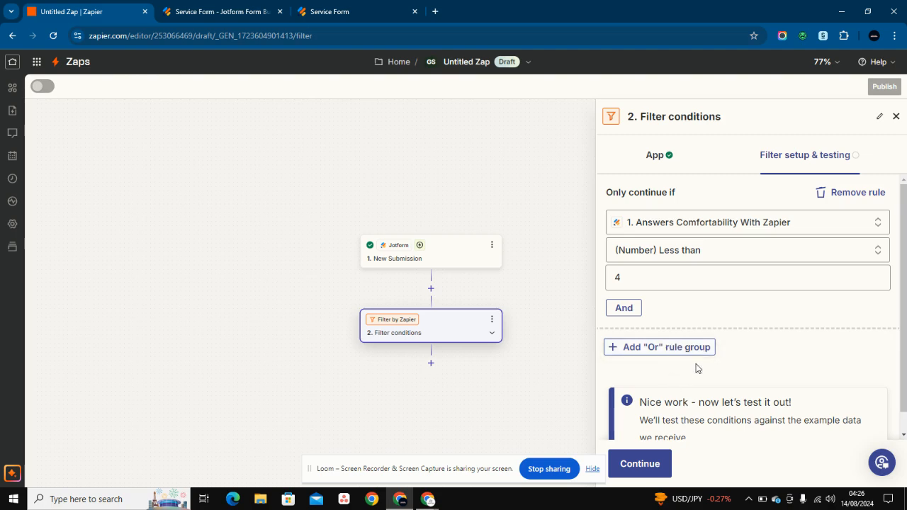
scroll(698, 366, "down", 1)
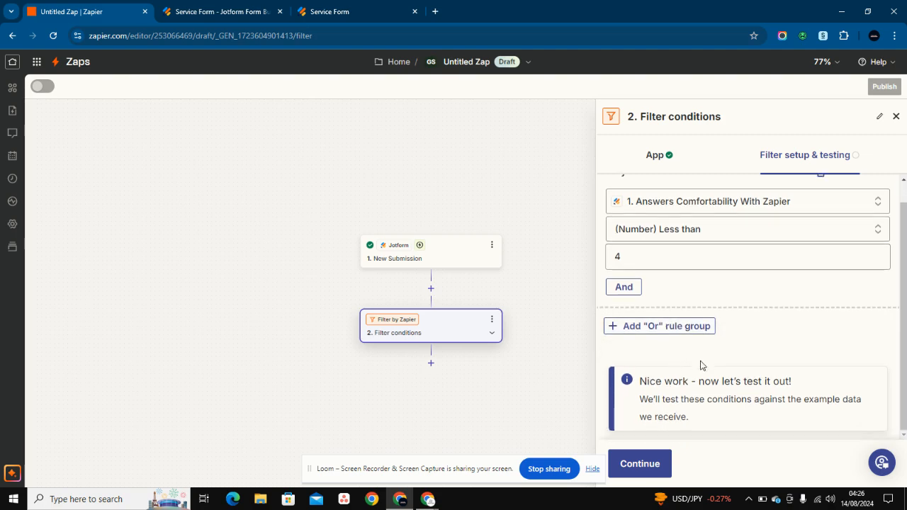
- Test the Less than 4 filter and review the passing result for comfortability 3
left_click(645, 470)
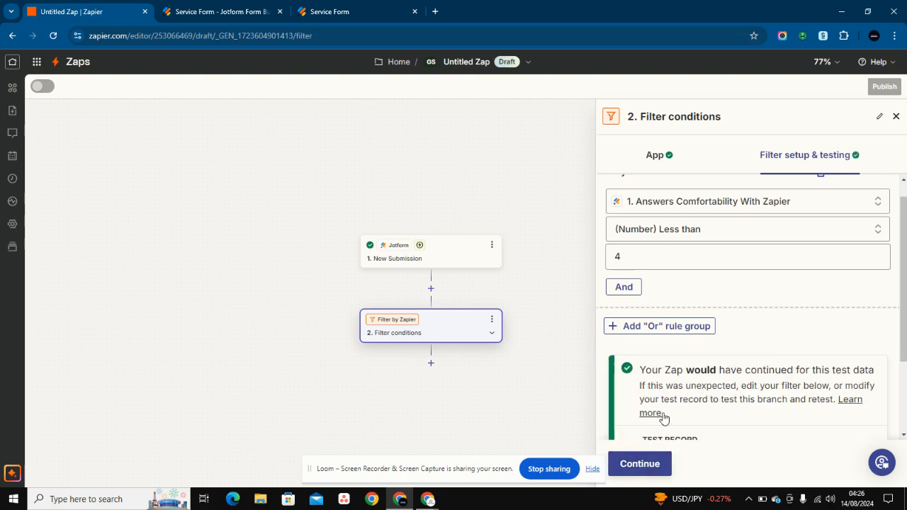
scroll(664, 418, "down", 3)
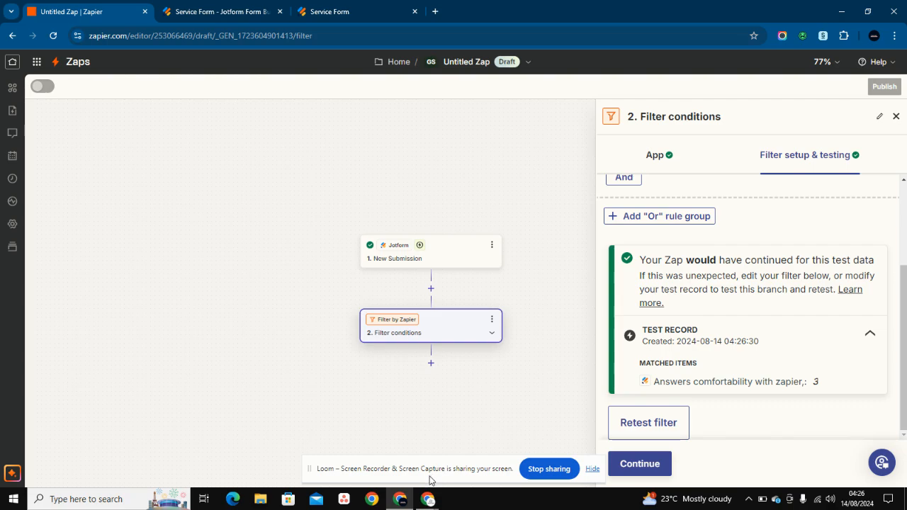
mouse_move(427, 499)
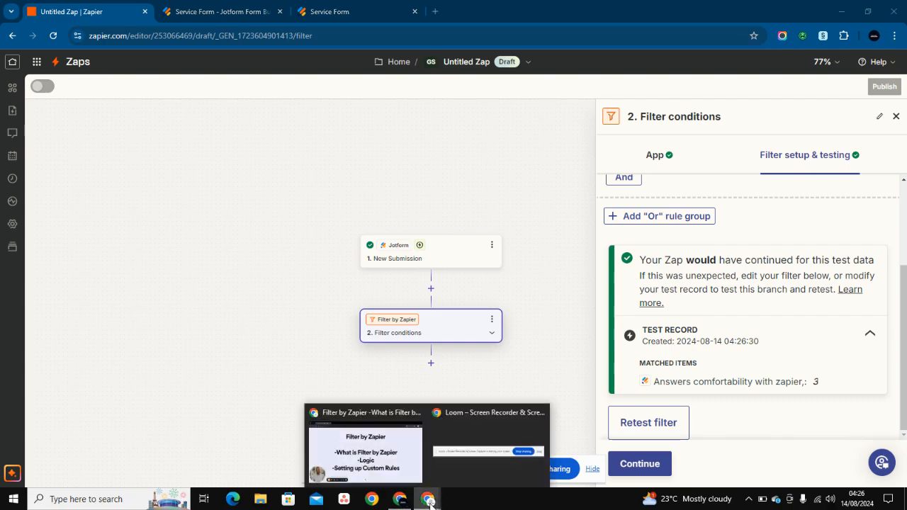
left_click(291, 441)
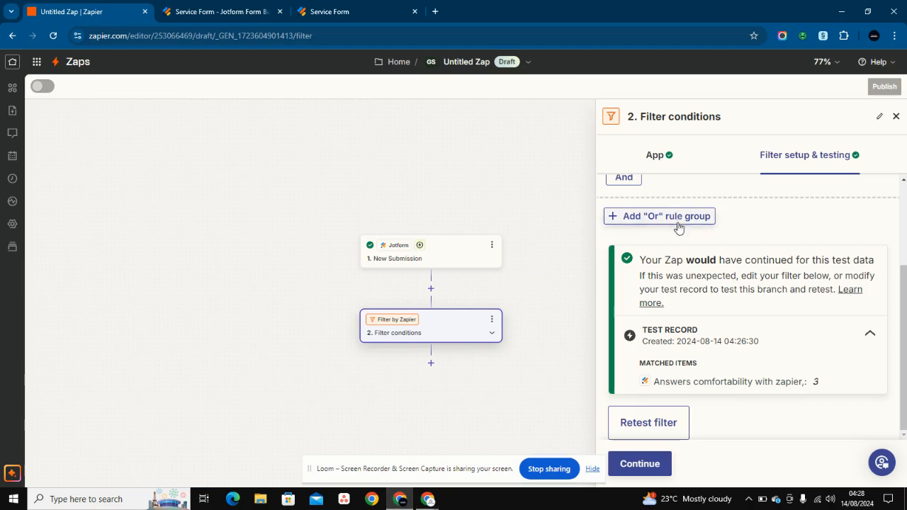
scroll(678, 229, "up", 2)
- Switch the comfortability condition to (Number) Greater than 4 and rerun the filter test
left_click(772, 253)
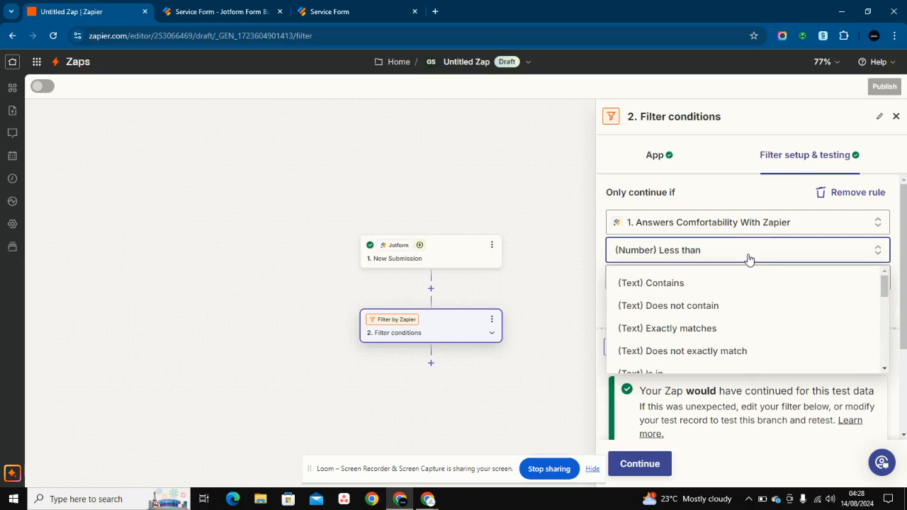
scroll(693, 328, "down", 1)
scroll(692, 328, "down", 2)
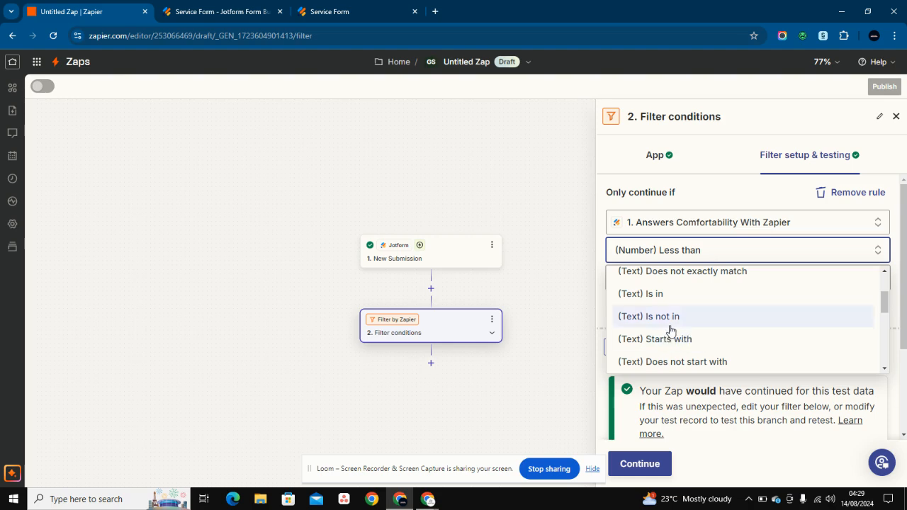
scroll(671, 330, "down", 5)
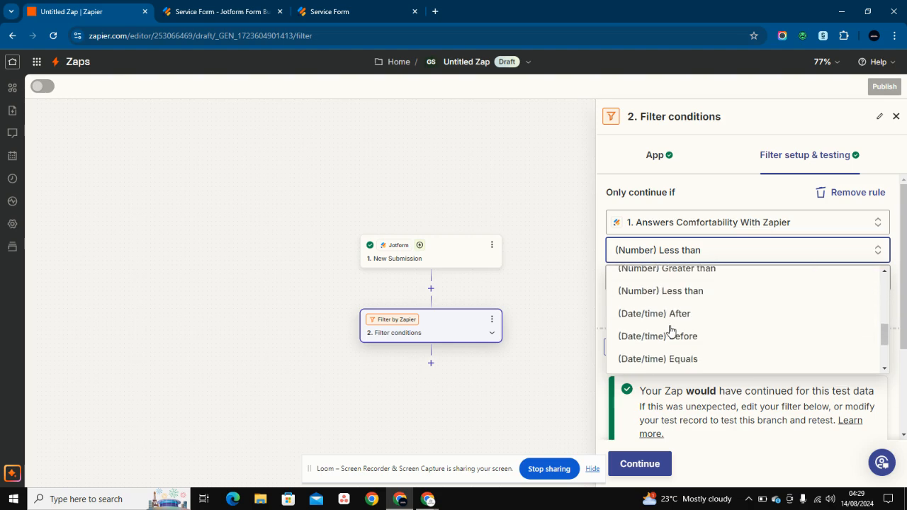
left_click(679, 278)
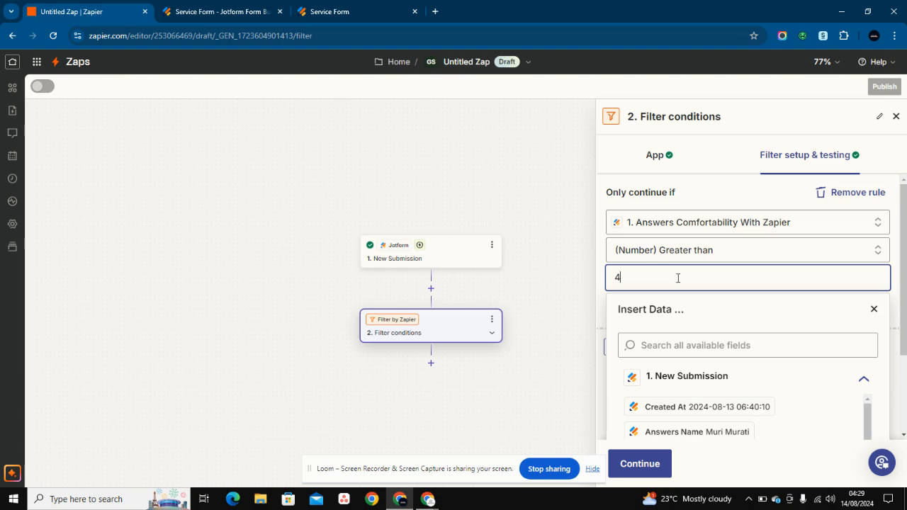
left_click(874, 309)
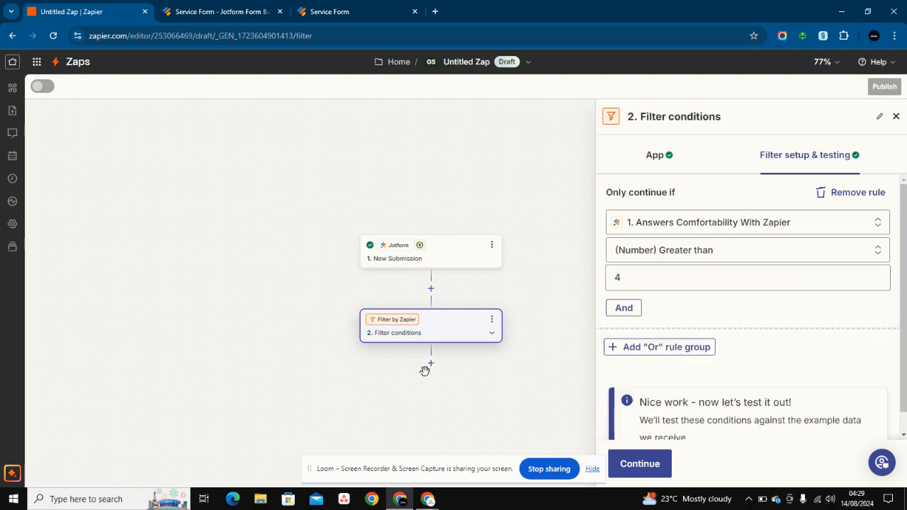
scroll(672, 400, "down", 1)
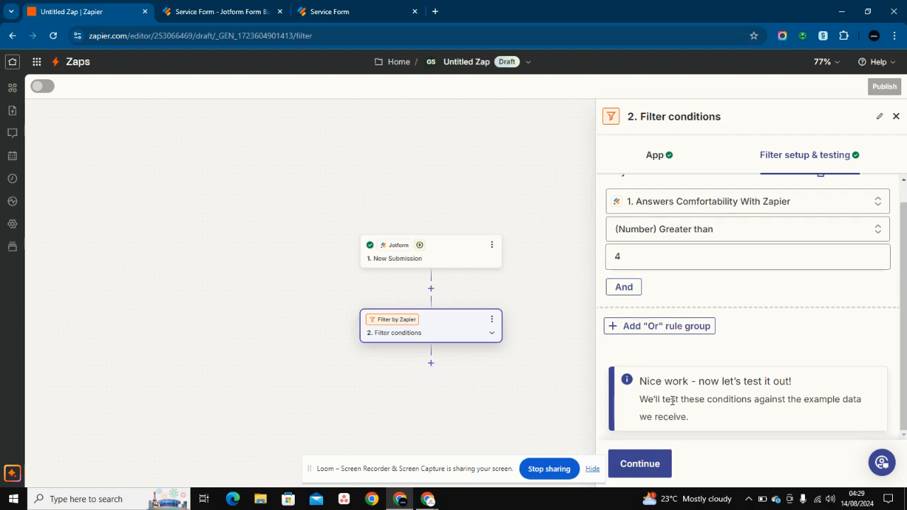
left_click(643, 461)
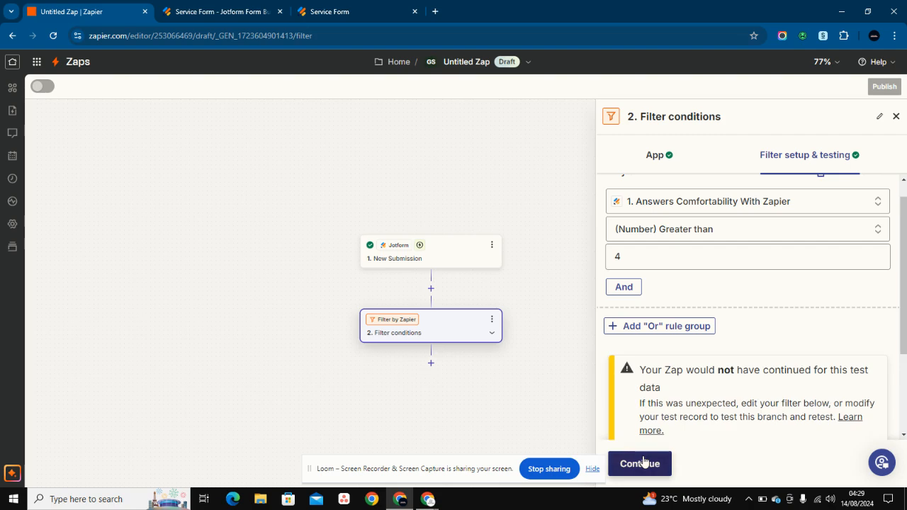
- Scroll through the failed test showing comfortability 3 didn't match Greater than 4
scroll(745, 364, "down", 3)
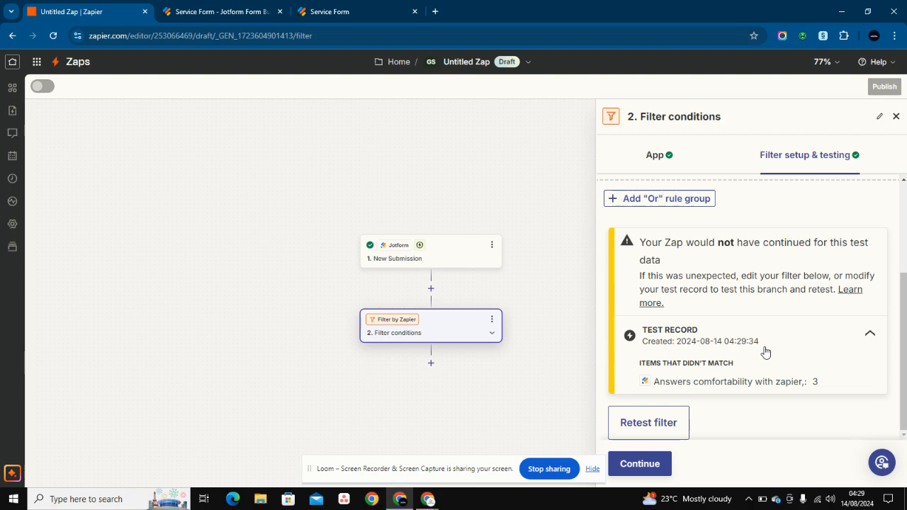
scroll(775, 373, "up", 2)
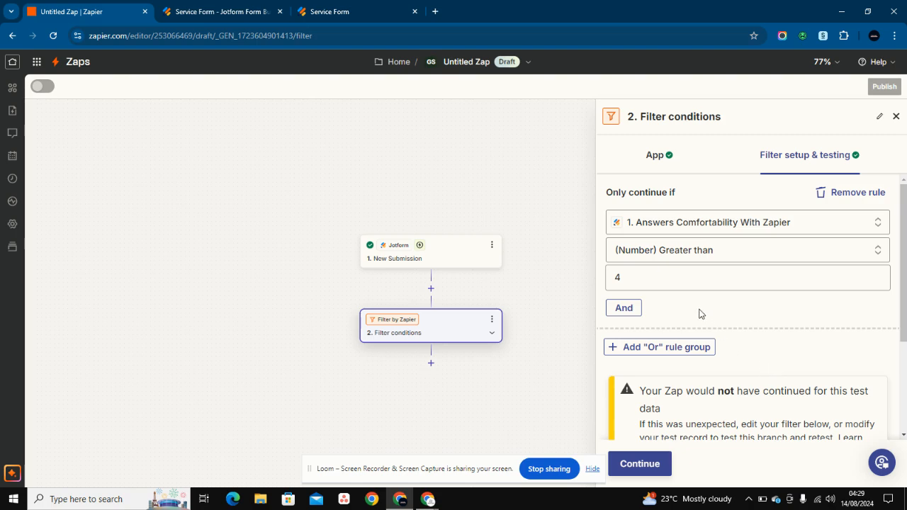
- Add an empty And rule to the filter, then switch to the Service Form
left_click(624, 309)
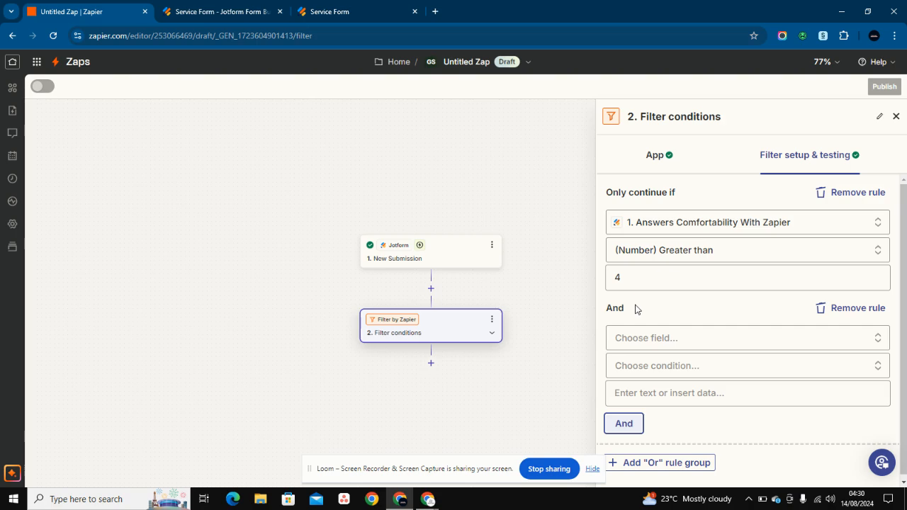
left_click(628, 338)
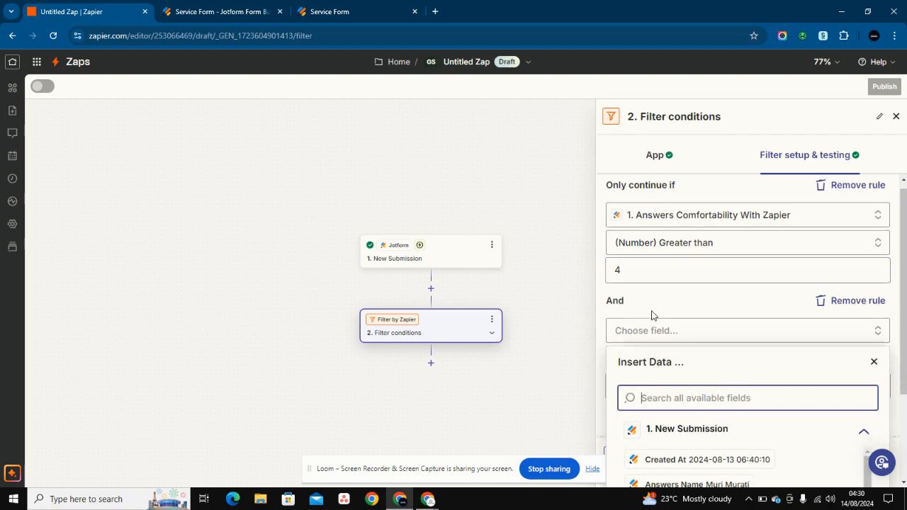
scroll(652, 315, "down", 2)
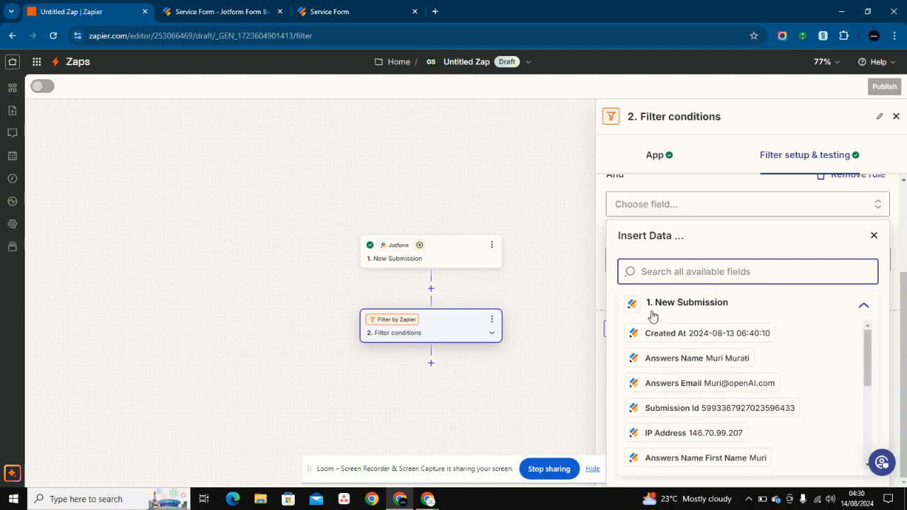
left_click(875, 235)
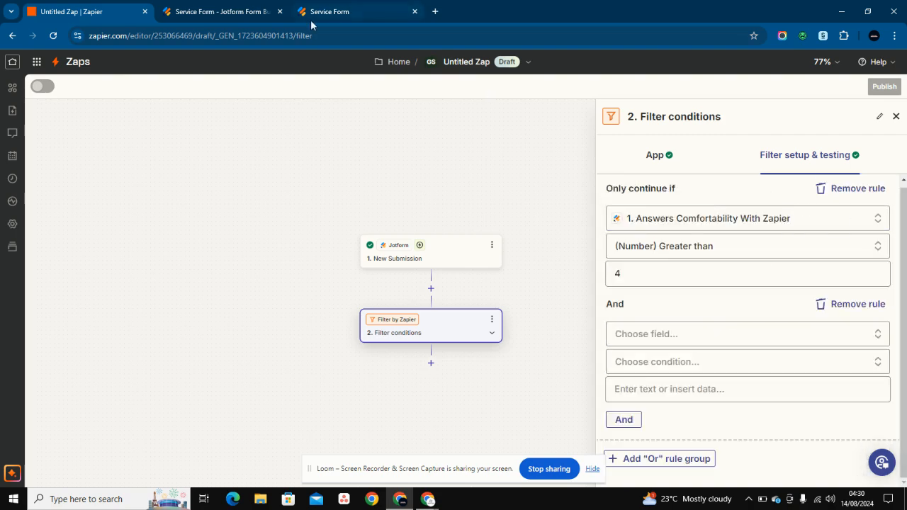
left_click(331, 11)
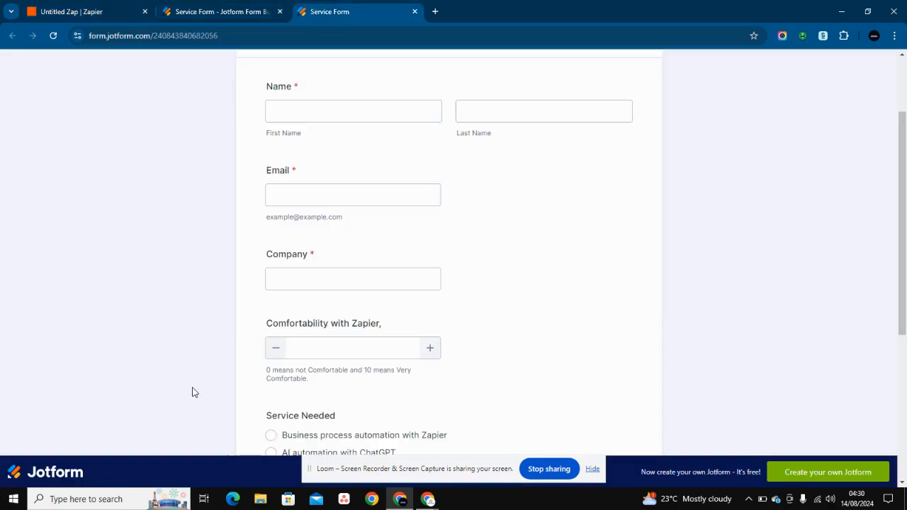
- Scroll to the form's Service Needed options, check the Form Builder, then return to Zapier
scroll(333, 324, "down", 3)
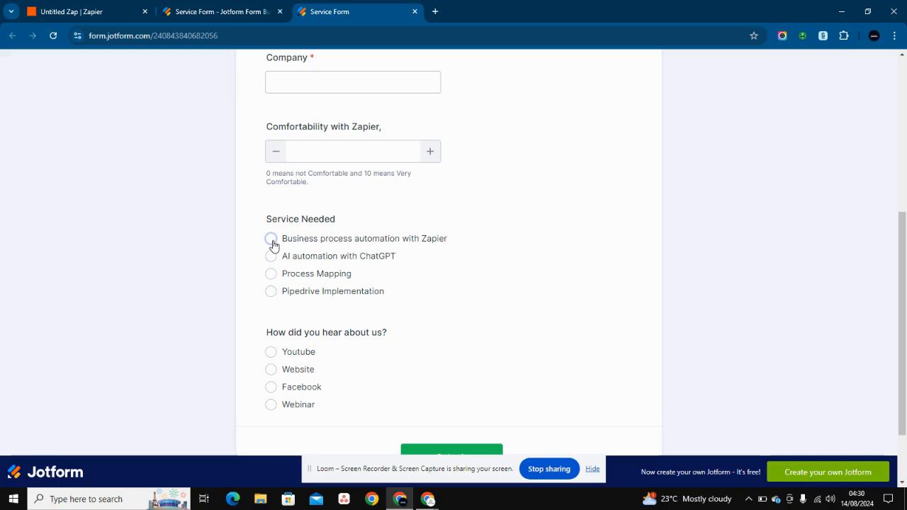
left_click(245, 11)
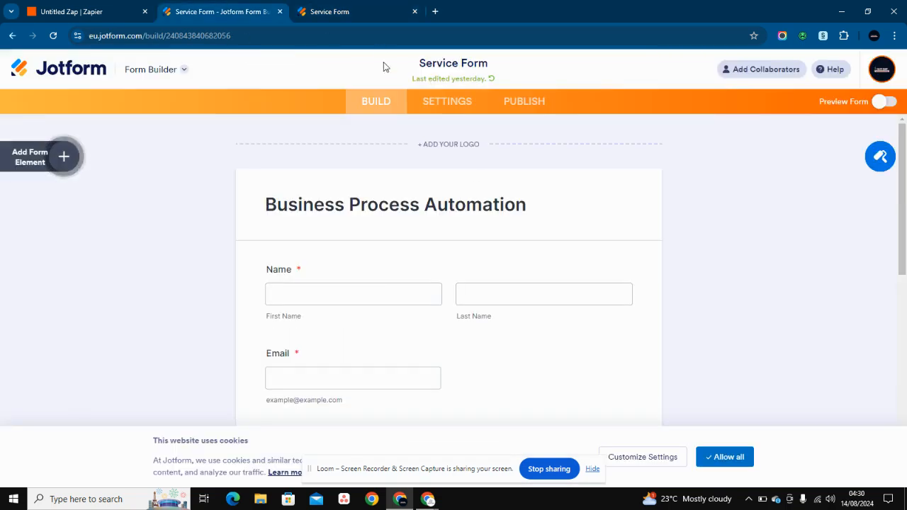
left_click(99, 10)
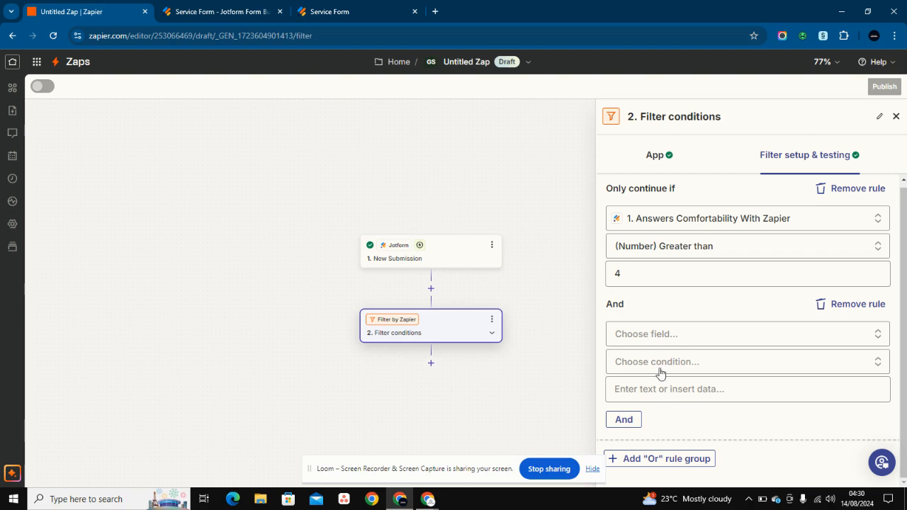
- Set the second rule to Answers Service Needed with (Text) Contains, then return to the Service Form
left_click(652, 334)
scroll(673, 408, "down", 5)
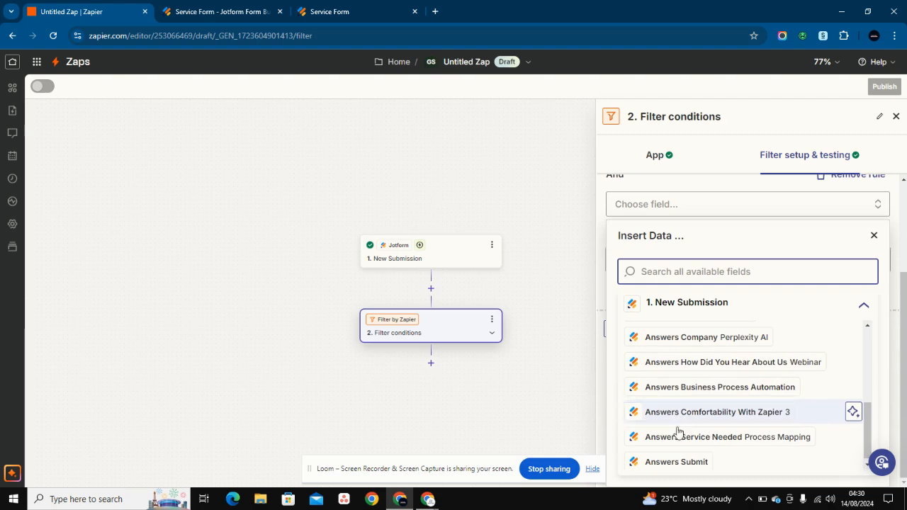
left_click(676, 438)
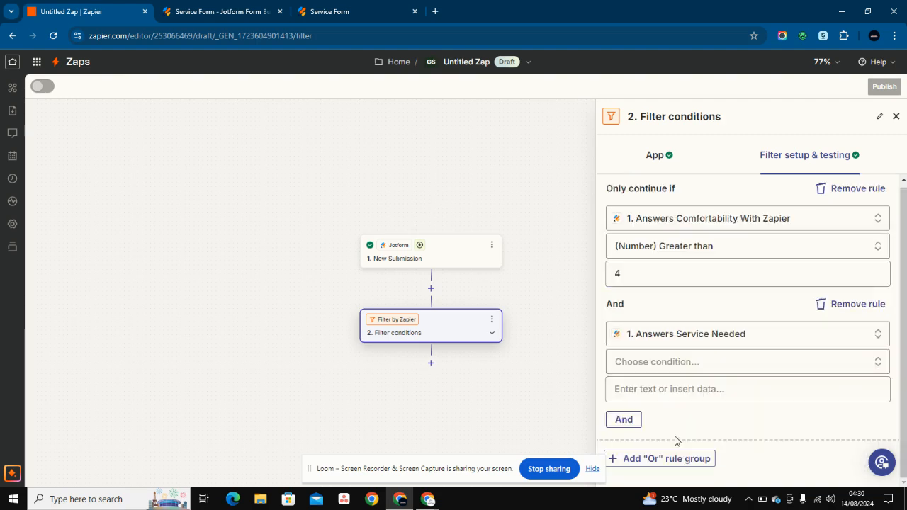
left_click(652, 363)
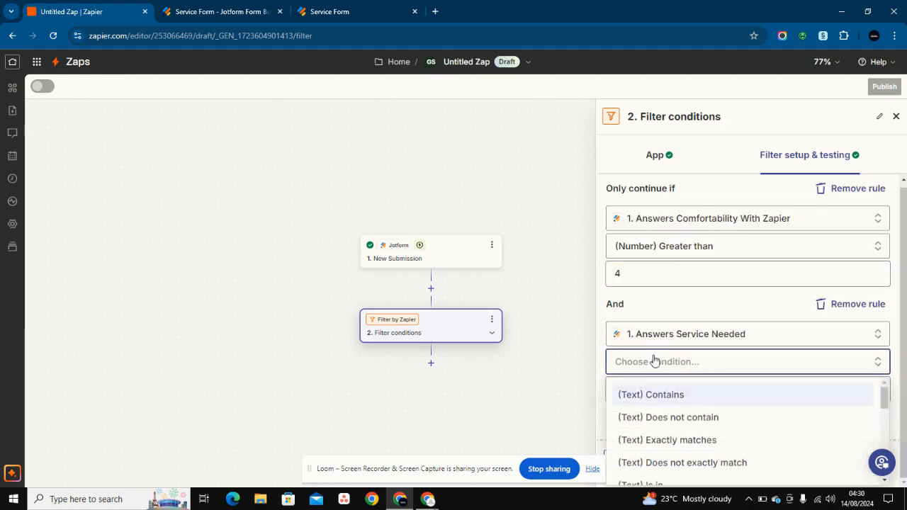
left_click(659, 399)
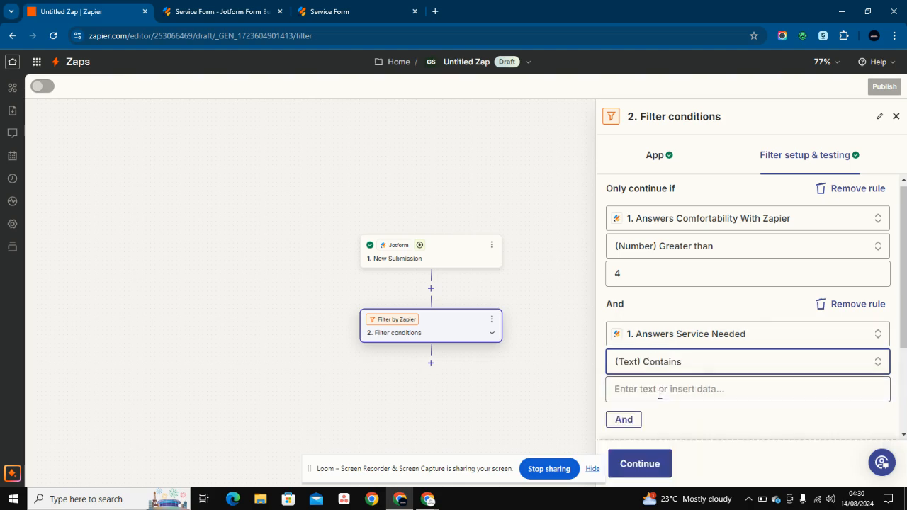
left_click(352, 11)
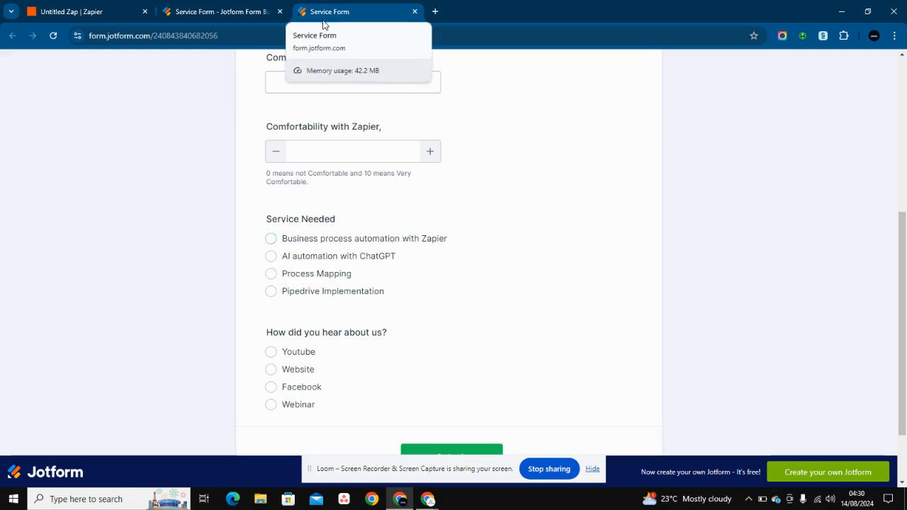
- Copy the first Service Needed option text, 'Business process automation with Zapier', from the Jotform builder
left_click(258, 8)
left_click_drag(445, 179, 322, 178)
left_click(487, 177)
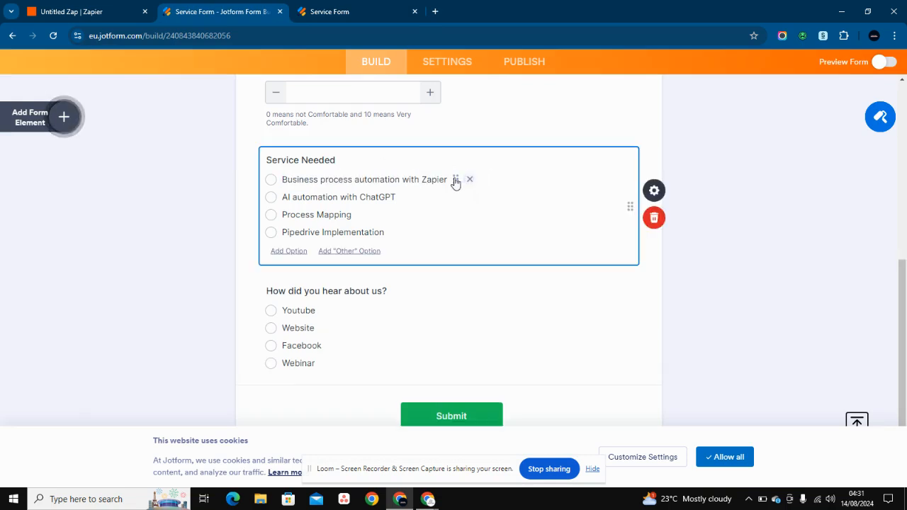
left_click(448, 180)
key("ctrl+a")
type("c")
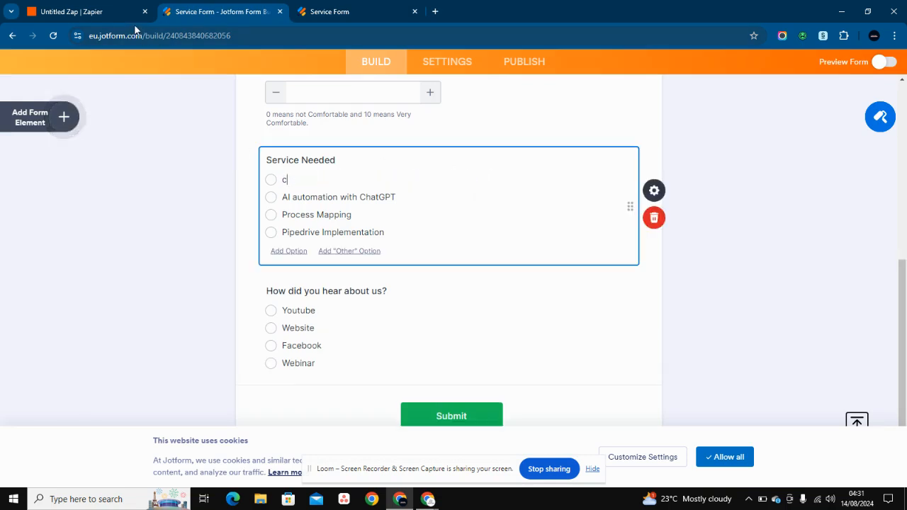
key("ctrl+z")
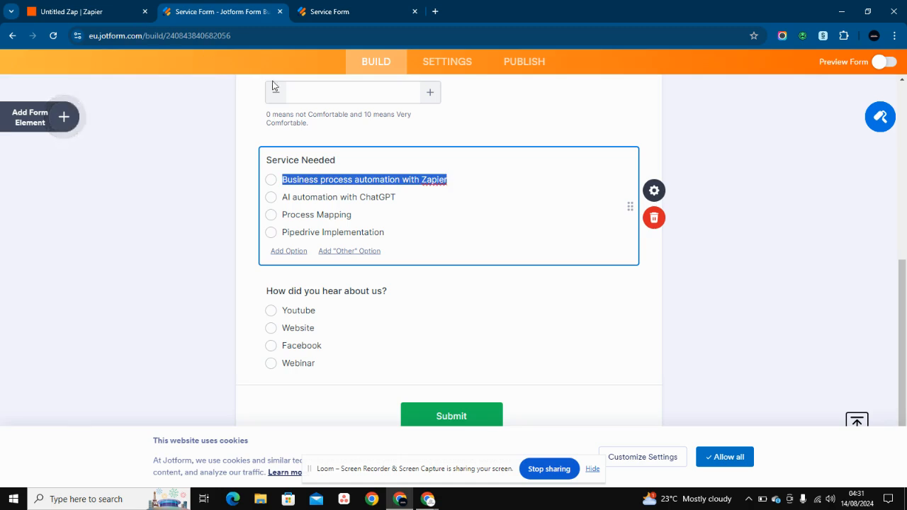
left_click(303, 179)
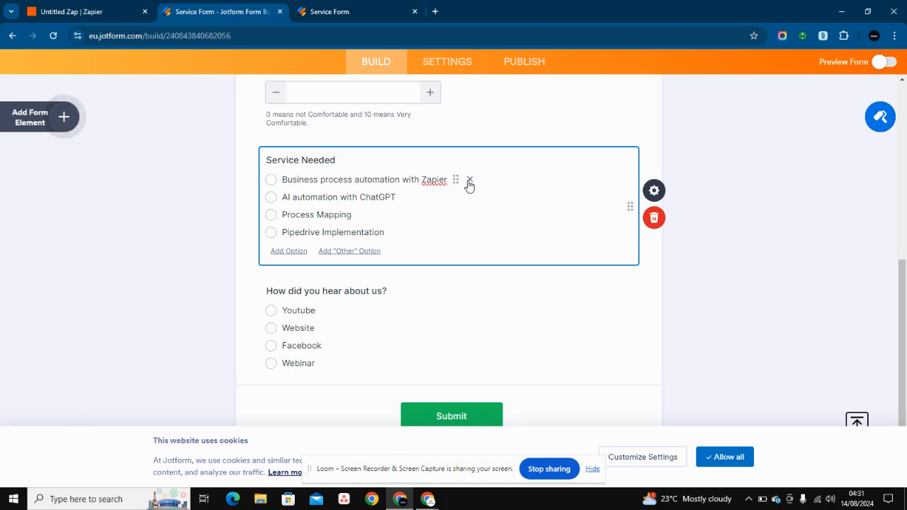
left_click_drag(448, 180, 283, 183)
key("ctrl+c")
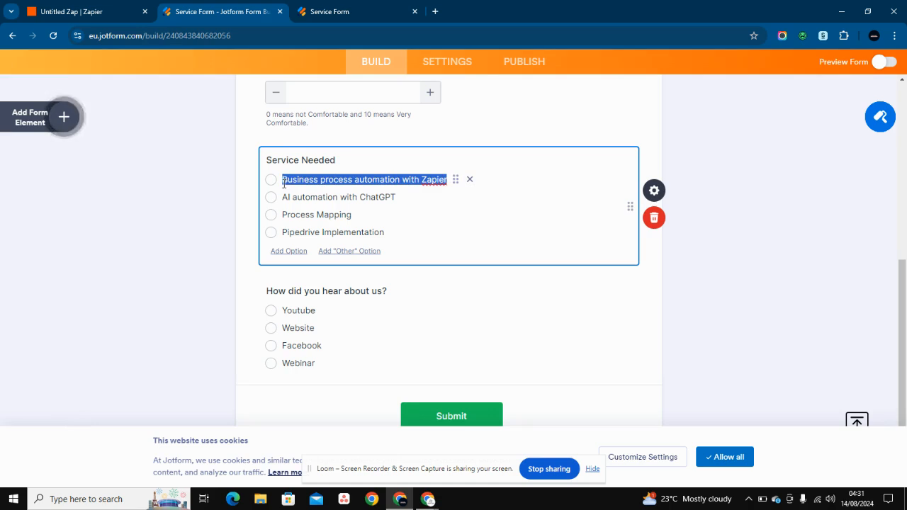
left_click(90, 10)
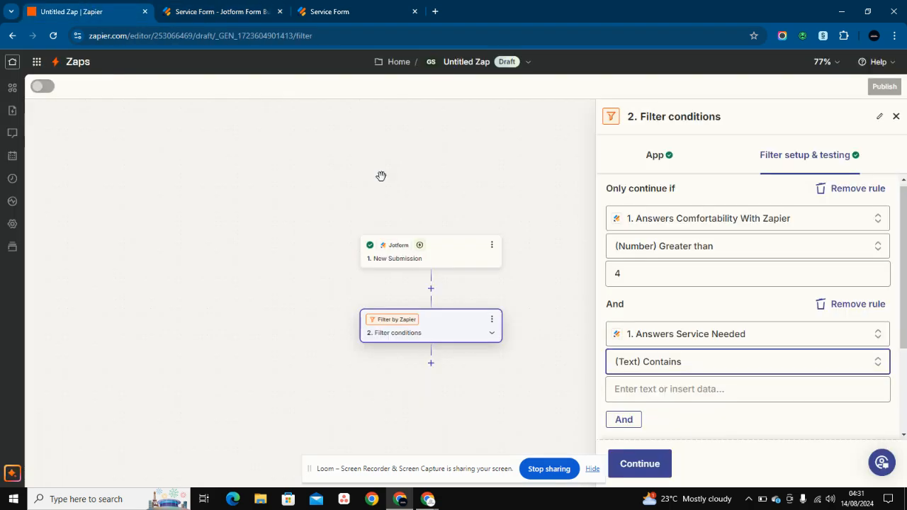
- Paste 'Business process automation with Zapier' as the second rule's Contains value
left_click(658, 388)
key("ctrl+v")
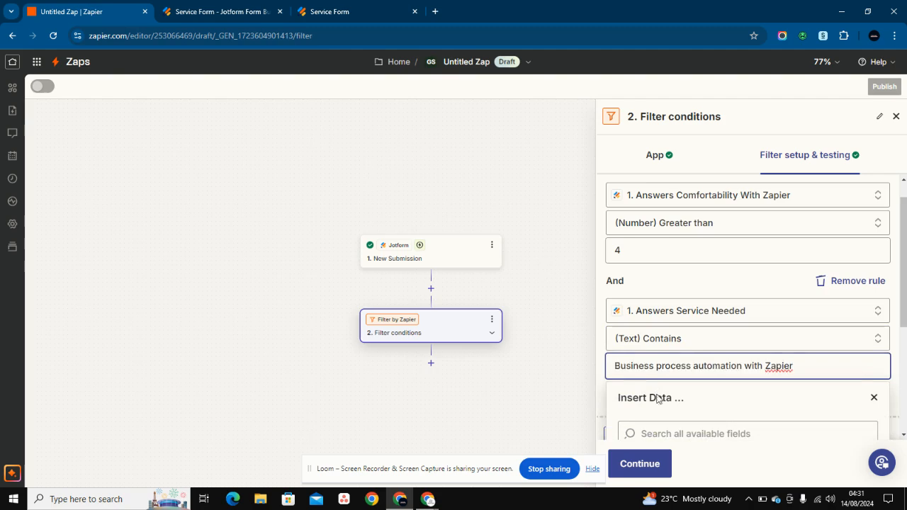
left_click(874, 399)
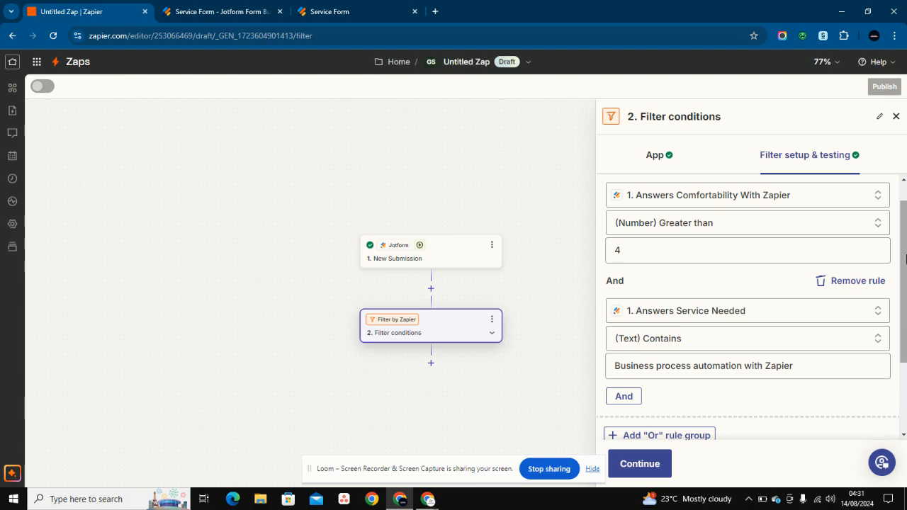
scroll(710, 295, "down", 2)
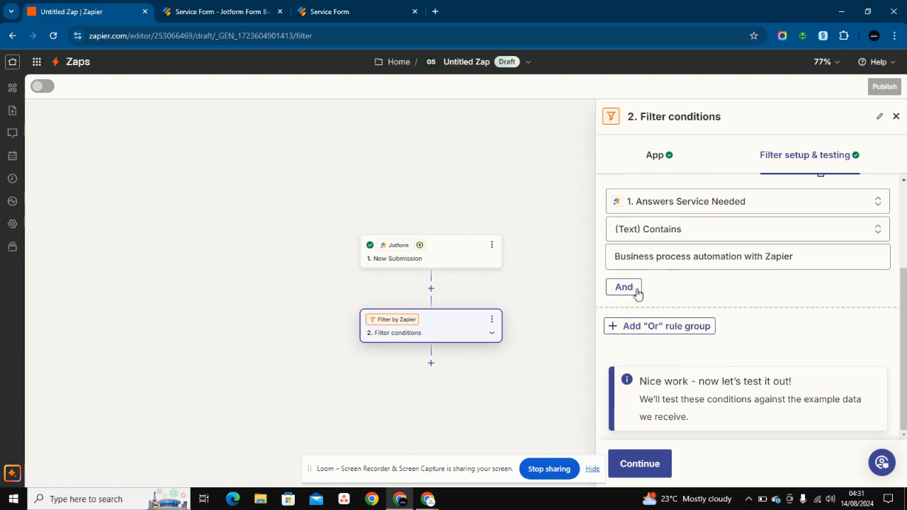
- Test the filter and review the mismatches: comfortability 3 and service Process Mapping
left_click(629, 461)
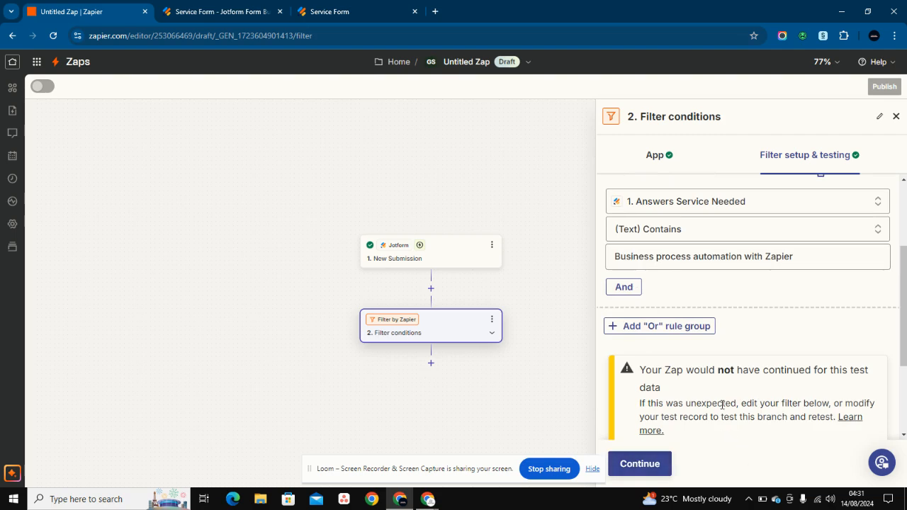
scroll(723, 404, "down", 2)
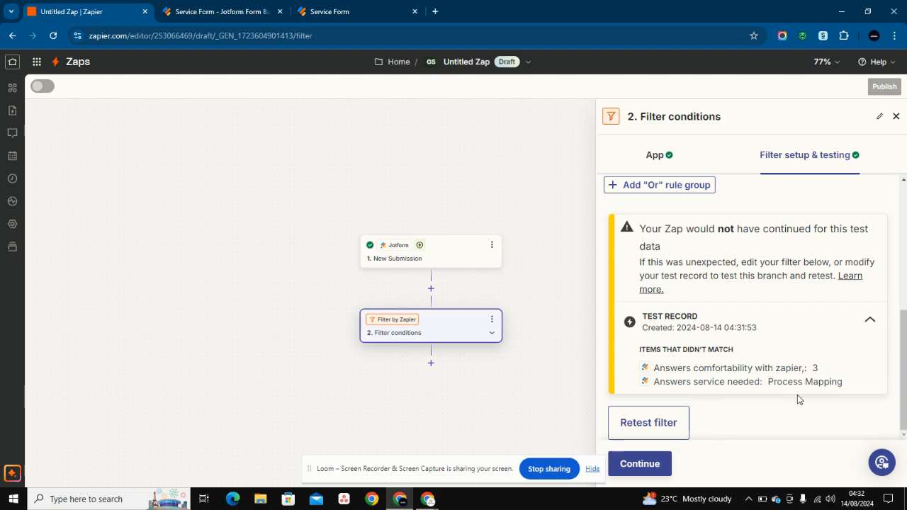
scroll(797, 394, "up", 3)
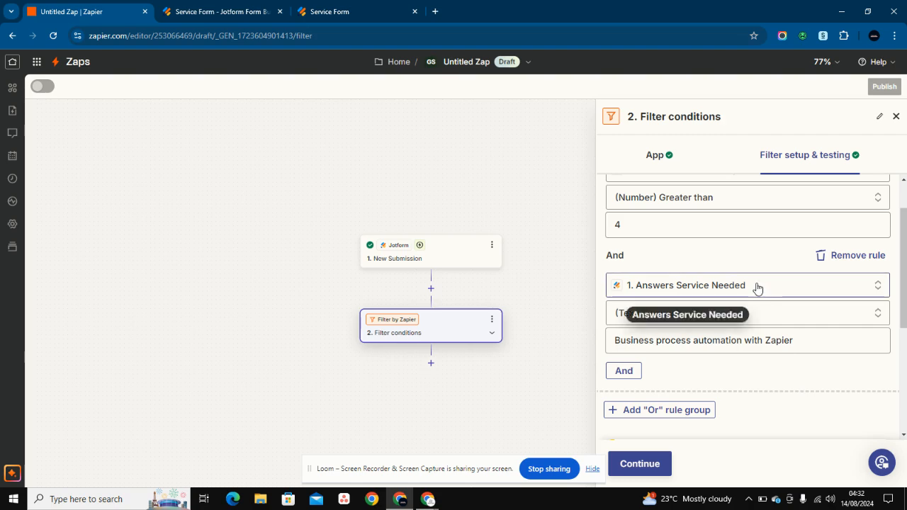
- Remove the Service Needed rule and clear out an extra empty And condition
left_click(841, 259)
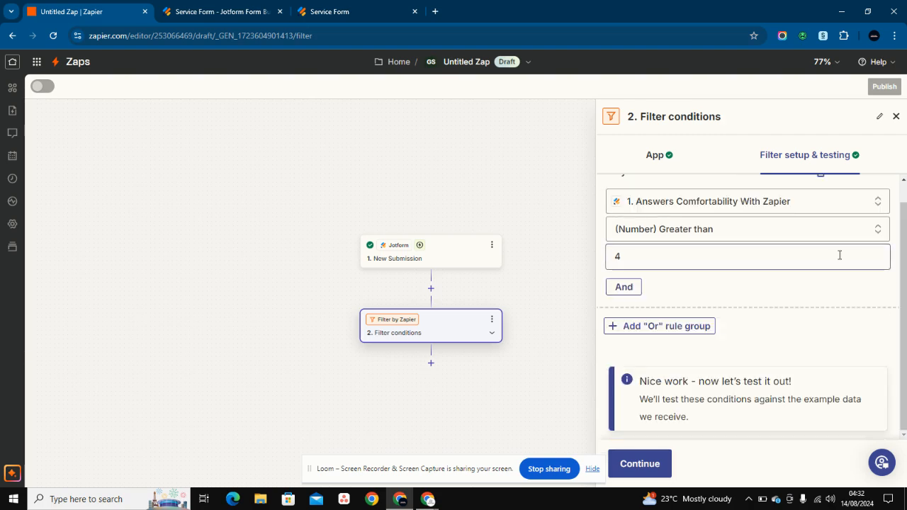
left_click(630, 324)
left_click(634, 312)
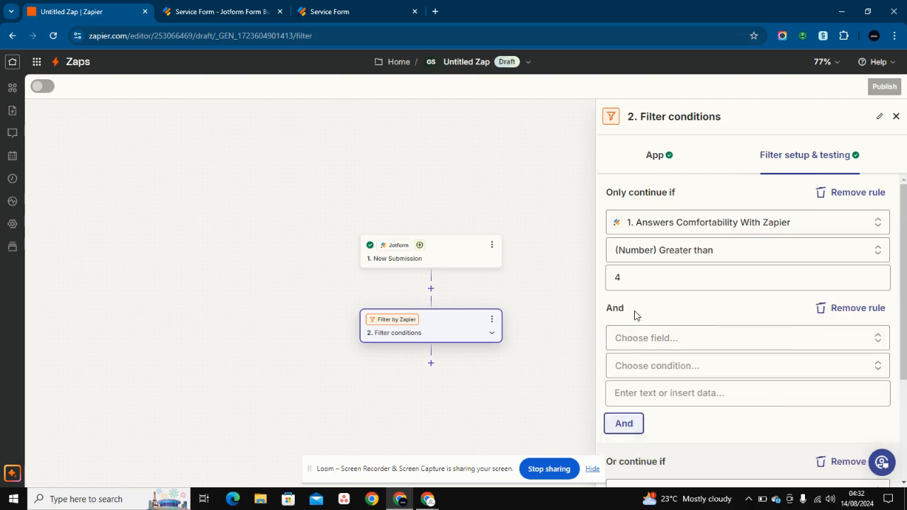
left_click(823, 312)
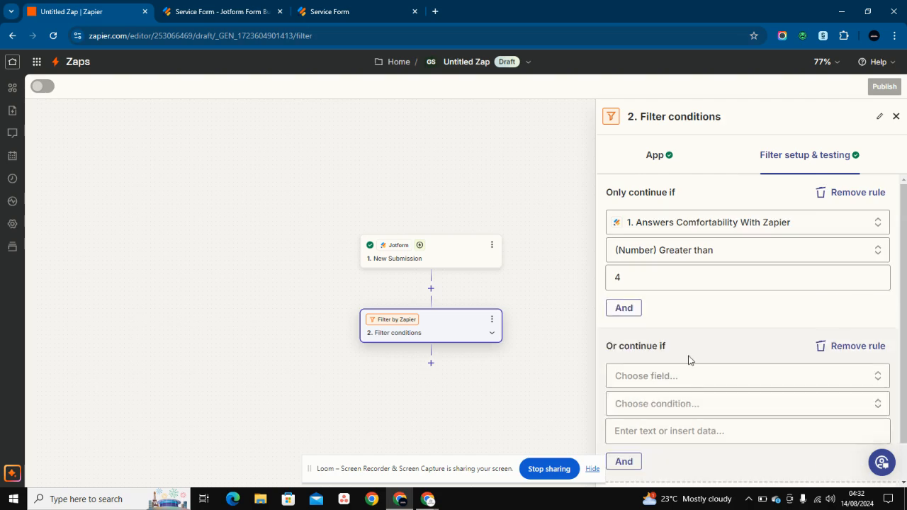
scroll(689, 361, "down", 1)
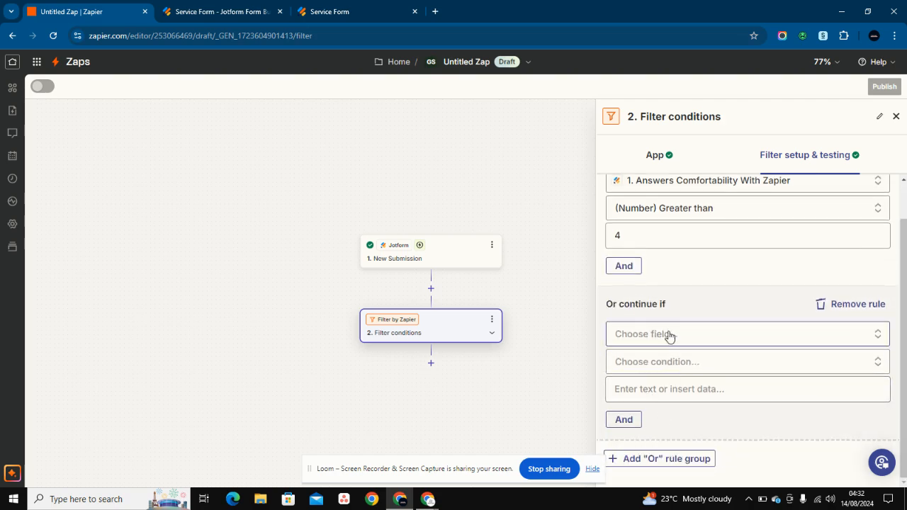
- Clean up duplicate Or groups, leaving a single empty Or rule group
left_click(634, 463)
scroll(669, 334, "down", 2)
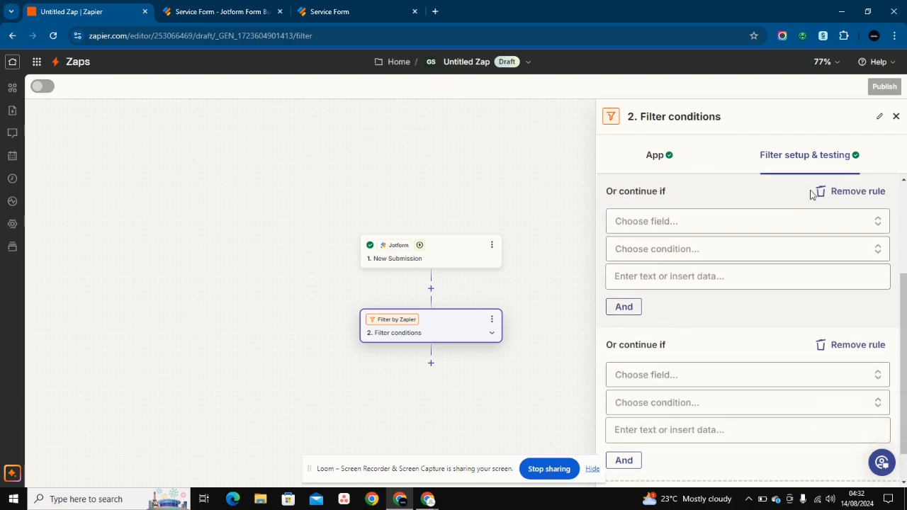
left_click(821, 194)
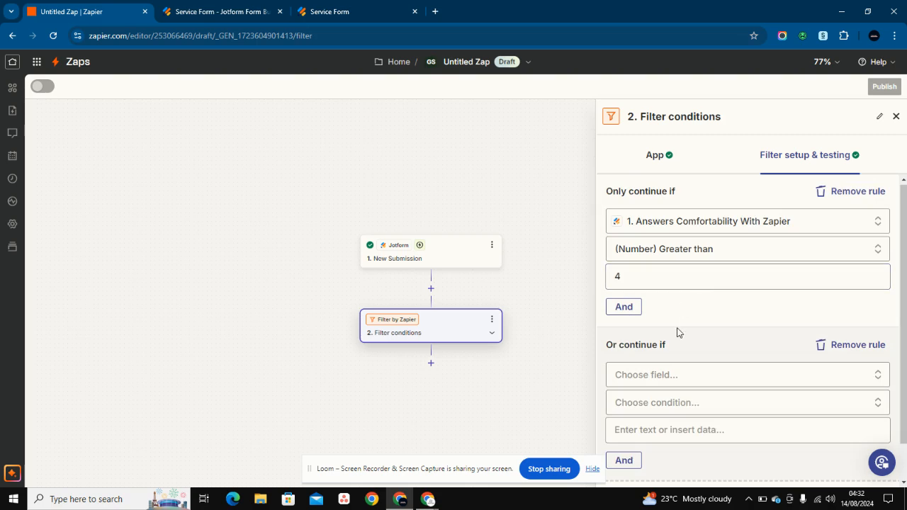
scroll(680, 324, "down", 1)
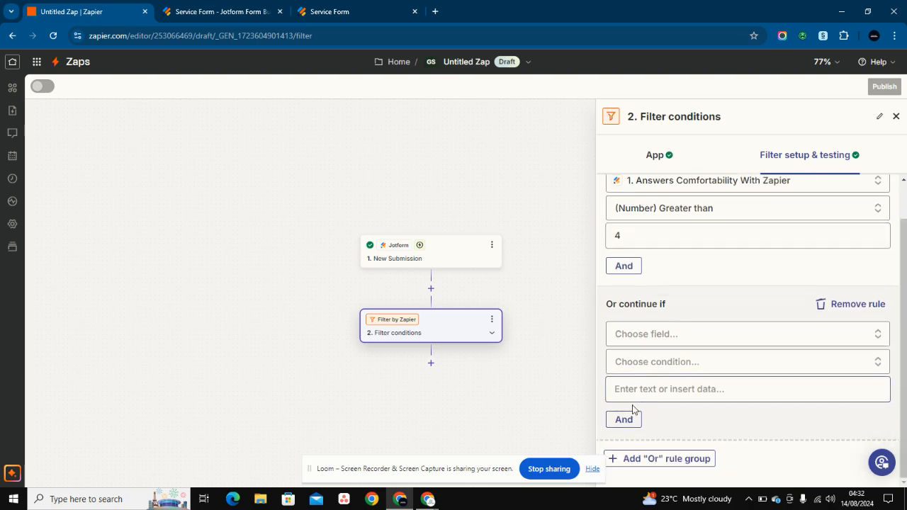
left_click(842, 306)
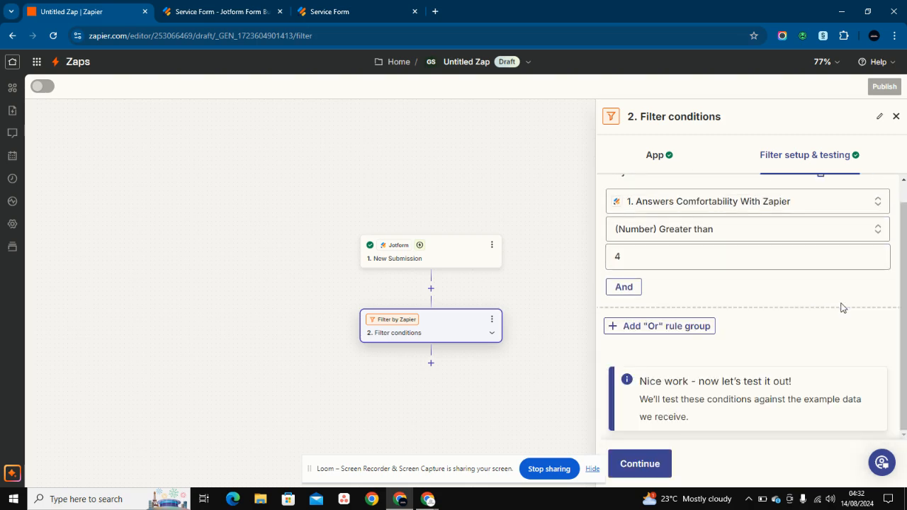
left_click(669, 331)
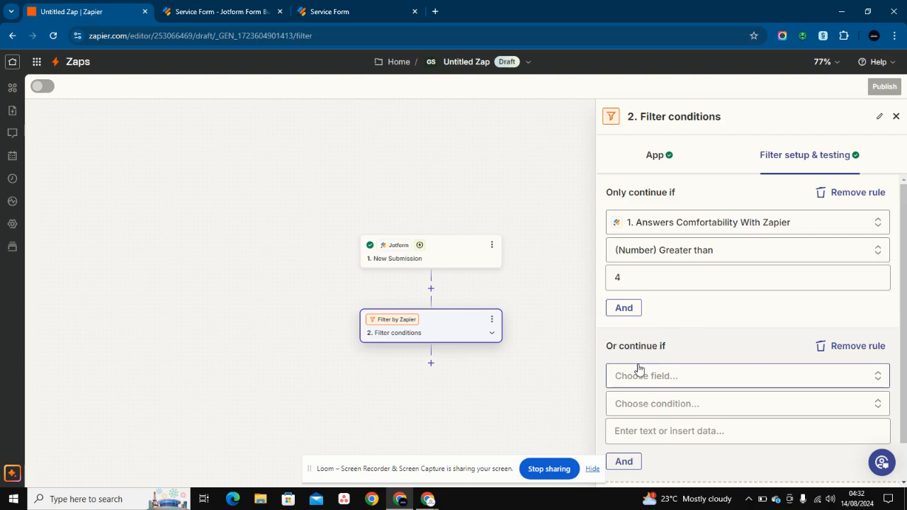
scroll(694, 330, "down", 1)
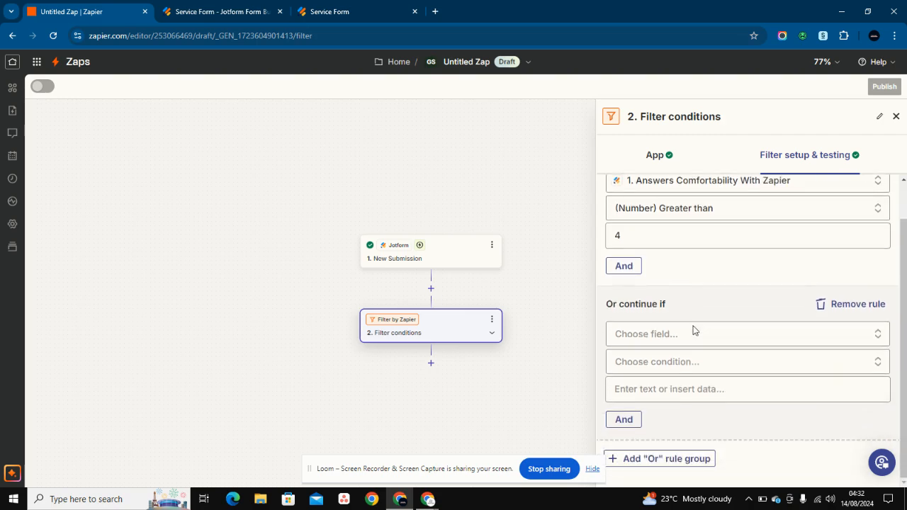
left_click(831, 307)
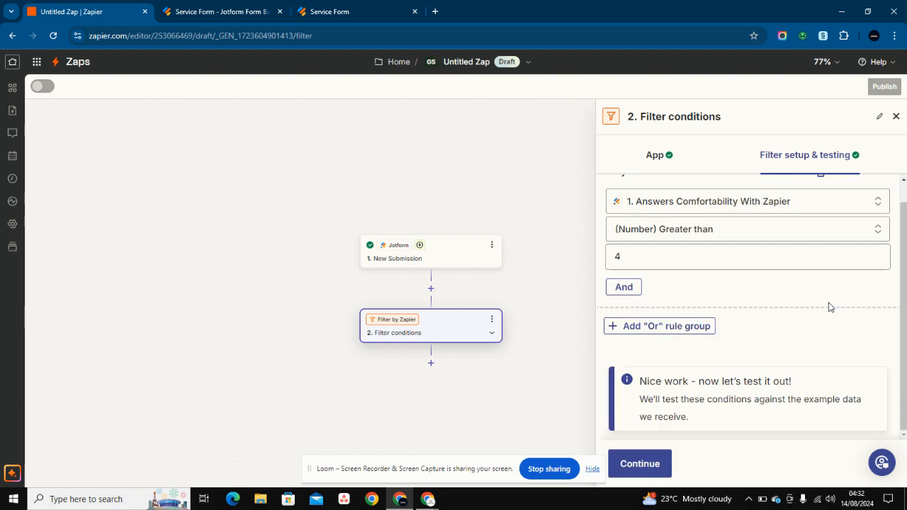
left_click(669, 330)
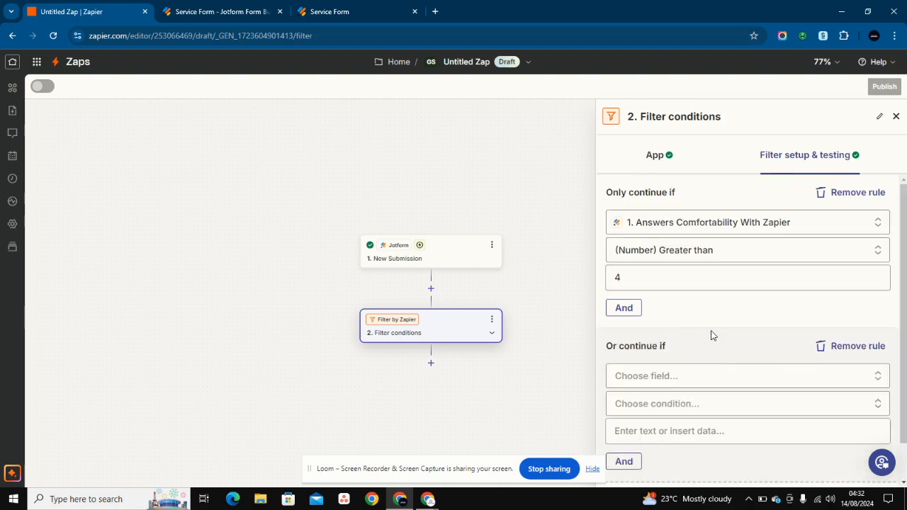
- Set the Or group to Answers Service Needed Contains 'Business process automation with Zapier' and retest the filter
left_click(693, 383)
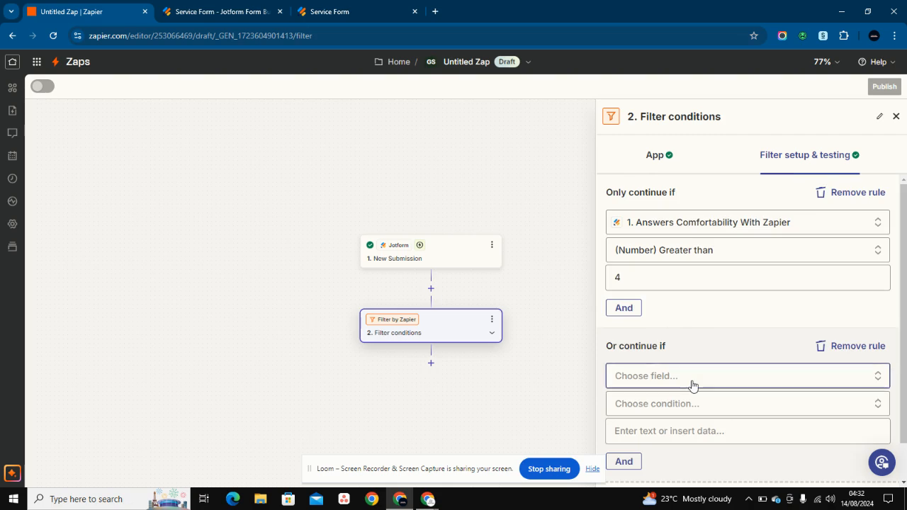
scroll(699, 364, "down", 5)
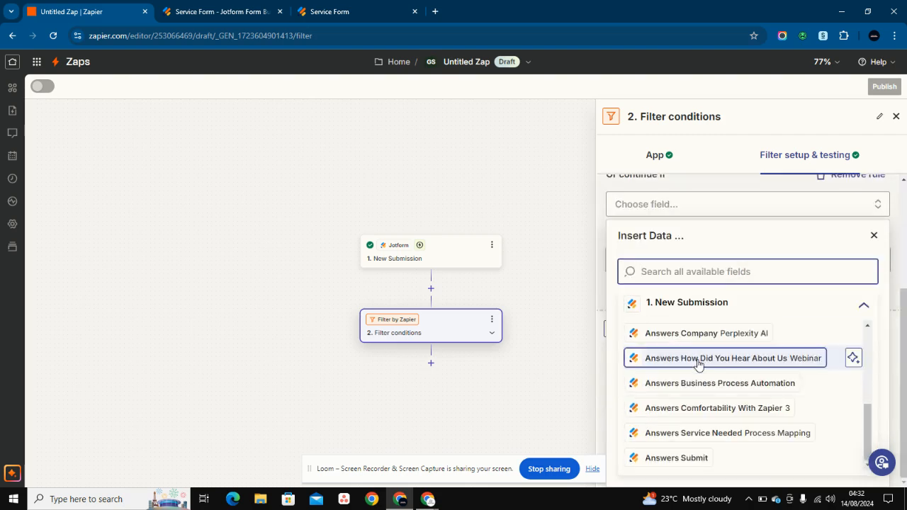
left_click(685, 433)
left_click(694, 364)
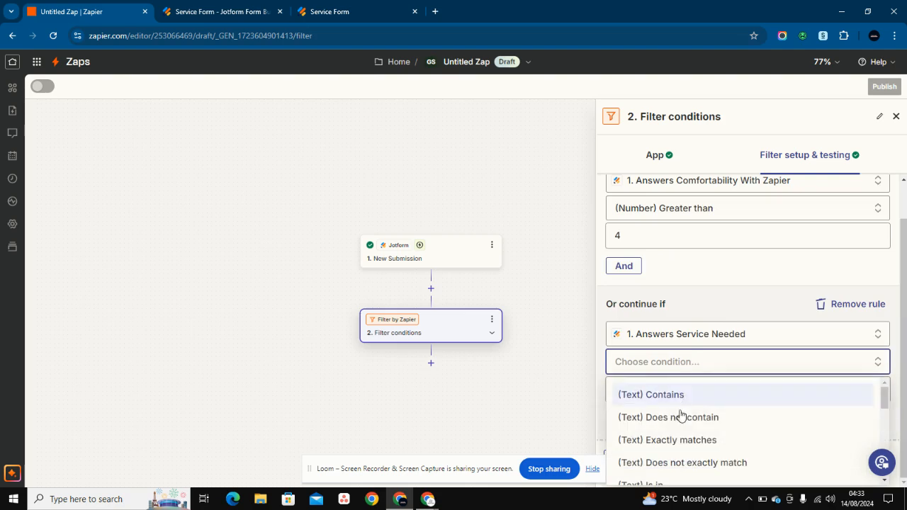
left_click(672, 396)
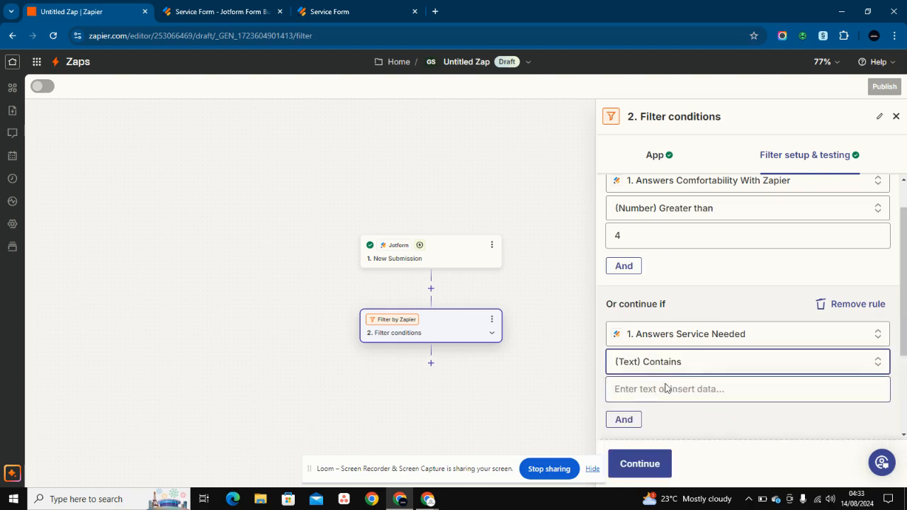
left_click(667, 388)
type("Business process automation with Zapier")
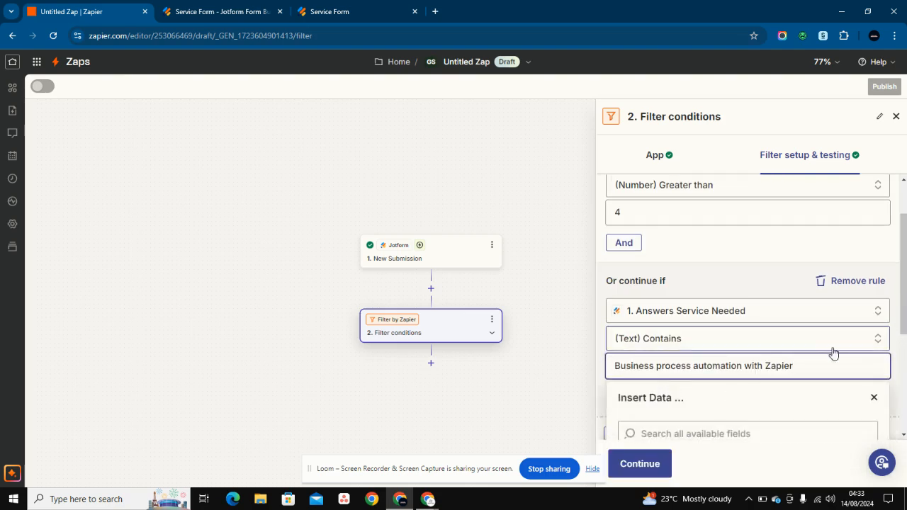
left_click(873, 401)
scroll(741, 389, "down", 3)
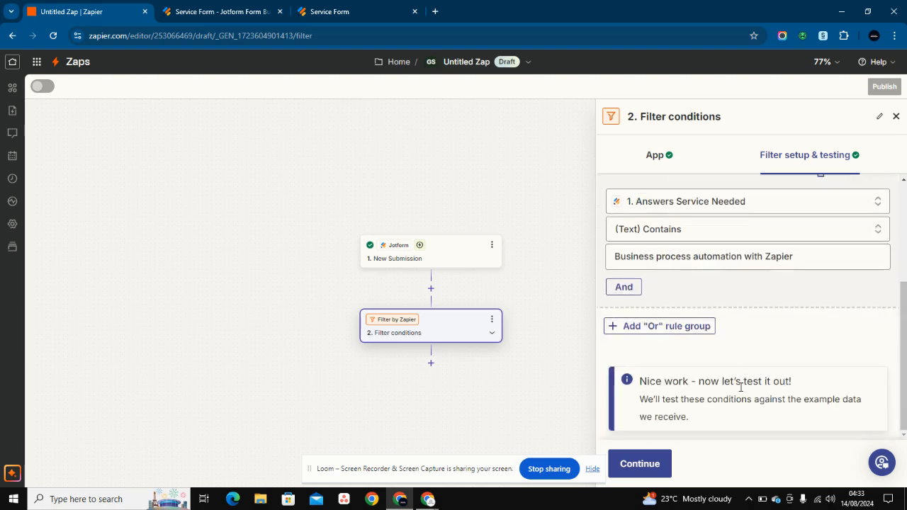
left_click(638, 463)
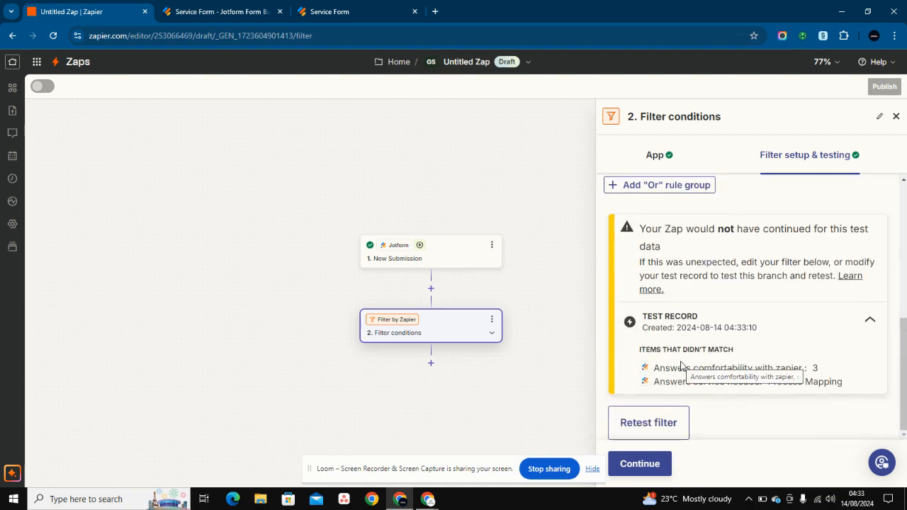
scroll(680, 365, "up", 6)
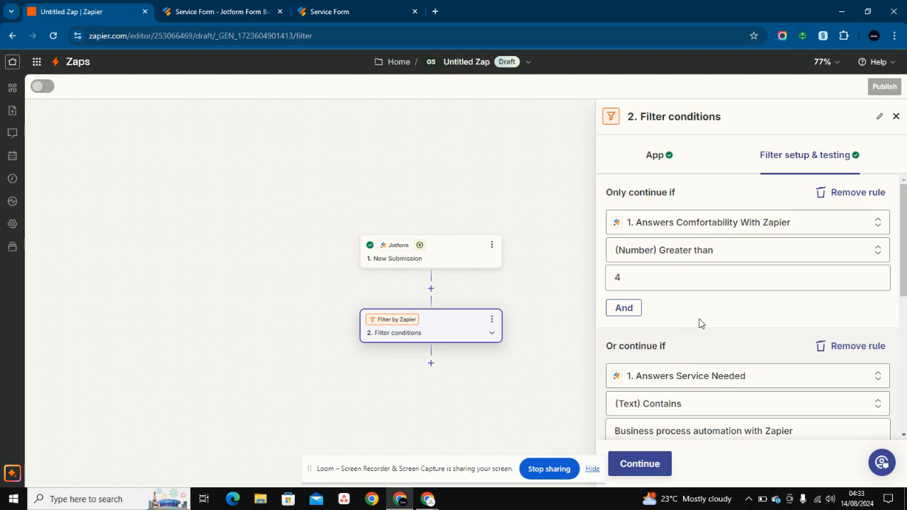
scroll(699, 323, "down", 5)
scroll(744, 346, "up", 1)
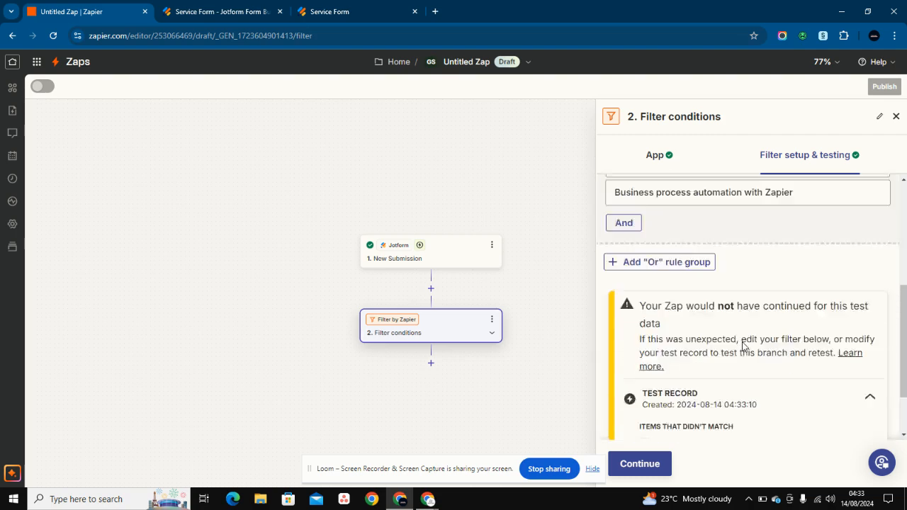
scroll(743, 345, "up", 4)
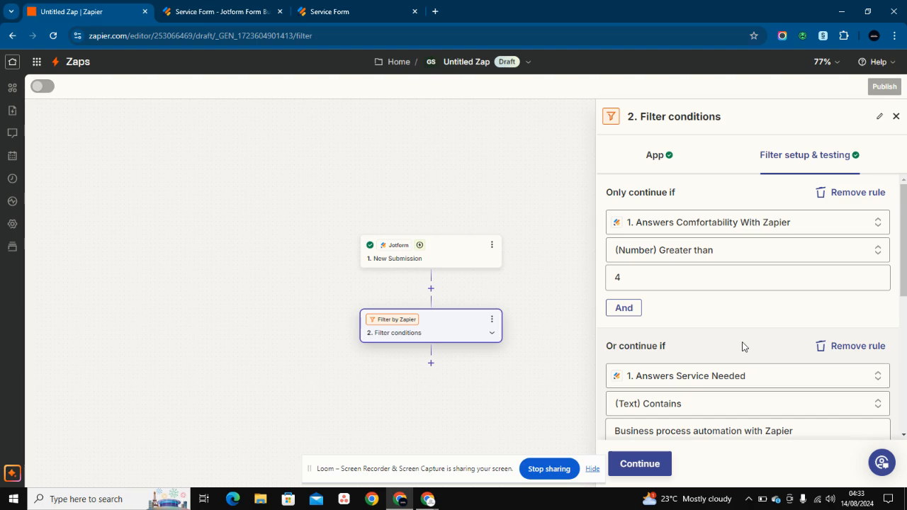
- Replace the Or group with an And rule on Answers Service Needed using (Text) Contains
left_click(832, 347)
left_click(625, 309)
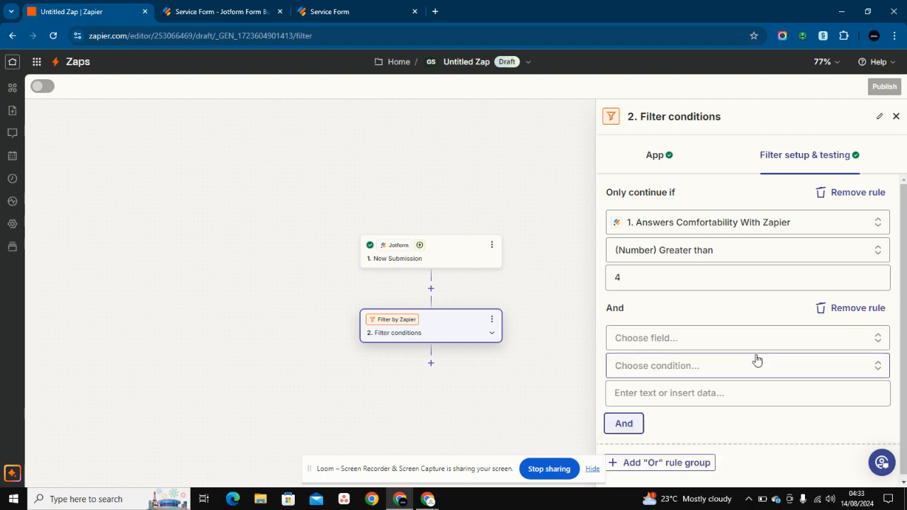
left_click(717, 338)
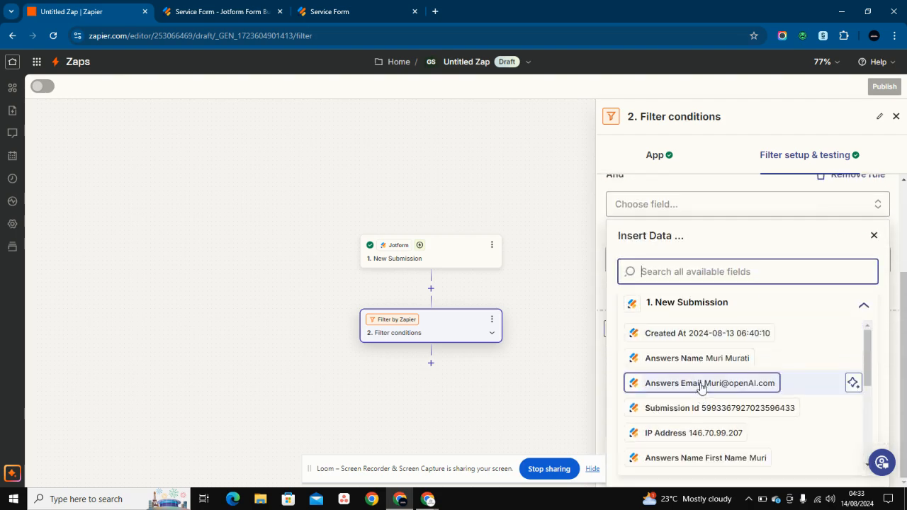
scroll(698, 411, "down", 5)
left_click(689, 434)
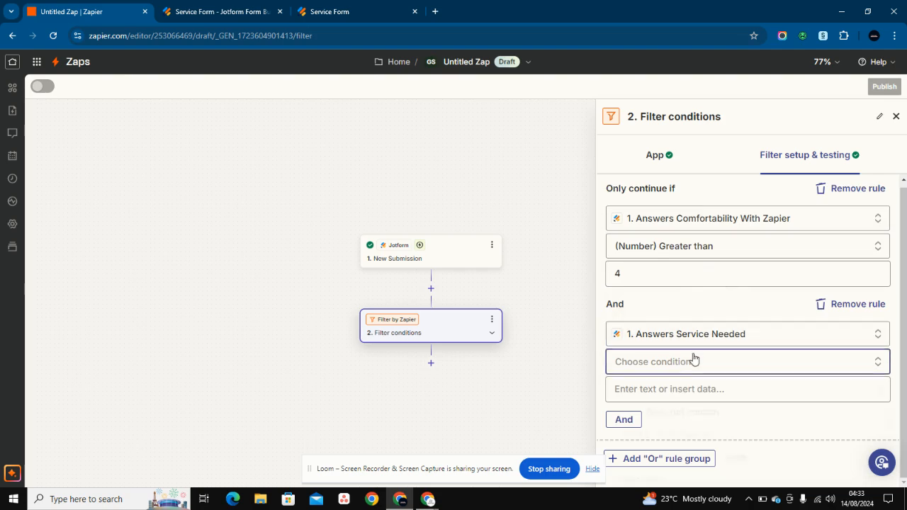
left_click(695, 358)
left_click(681, 391)
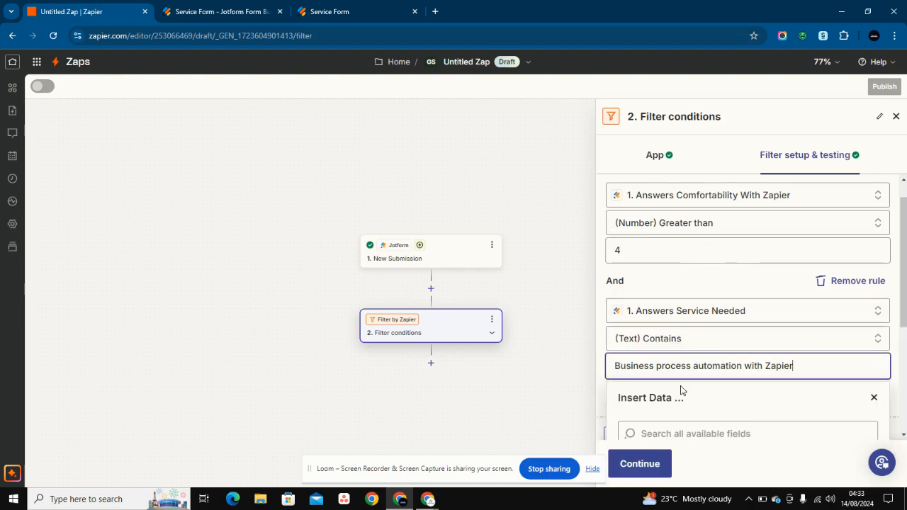
left_click(875, 399)
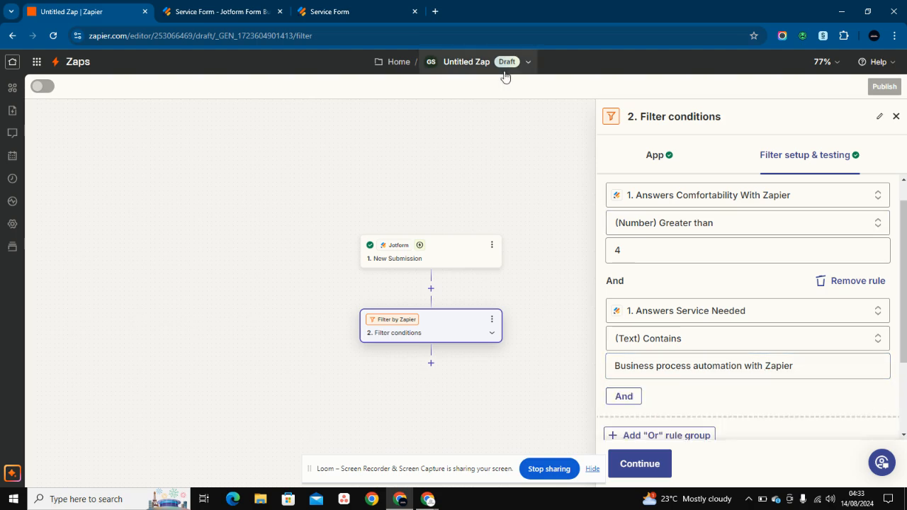
- Enter the test respondent's first and last name on the Service Form
left_click(374, 12)
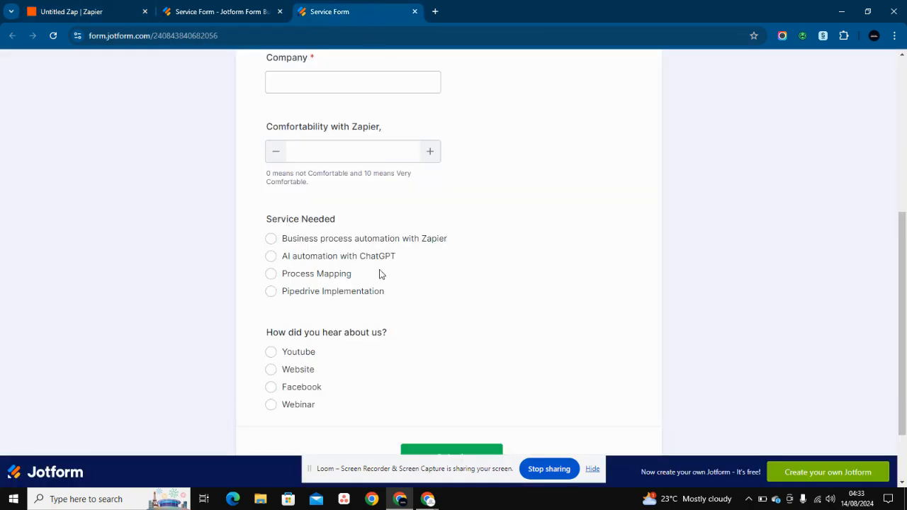
scroll(380, 274, "up", 3)
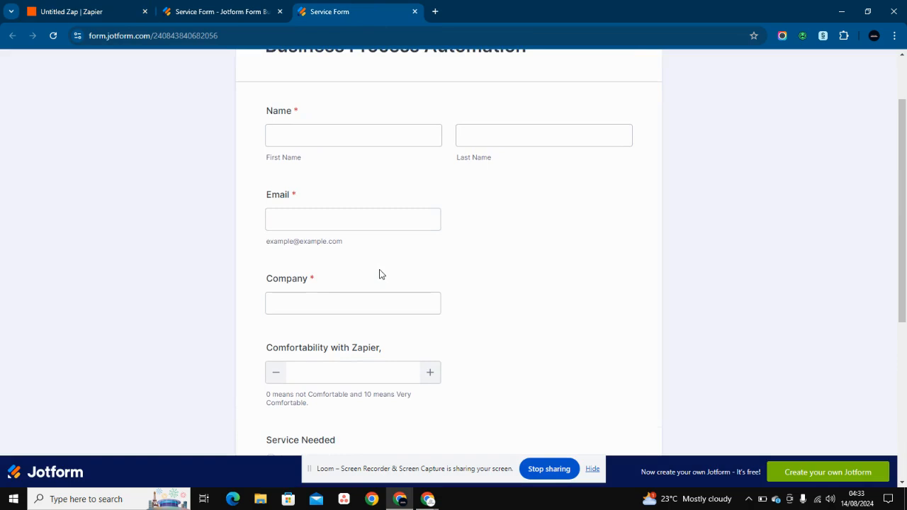
left_click(365, 147)
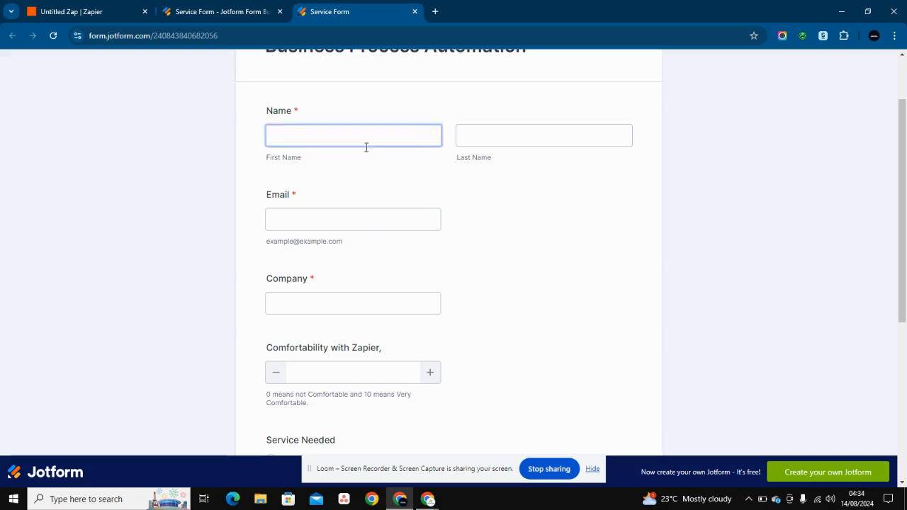
left_click(365, 147)
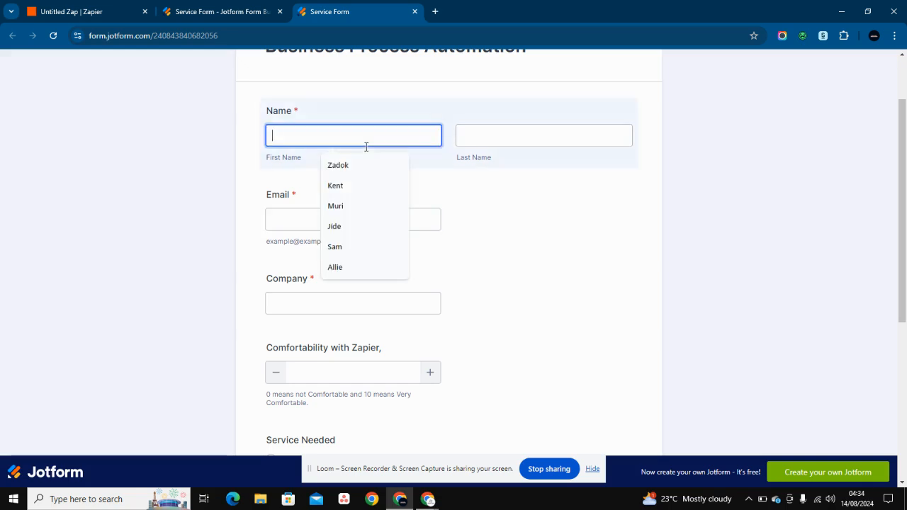
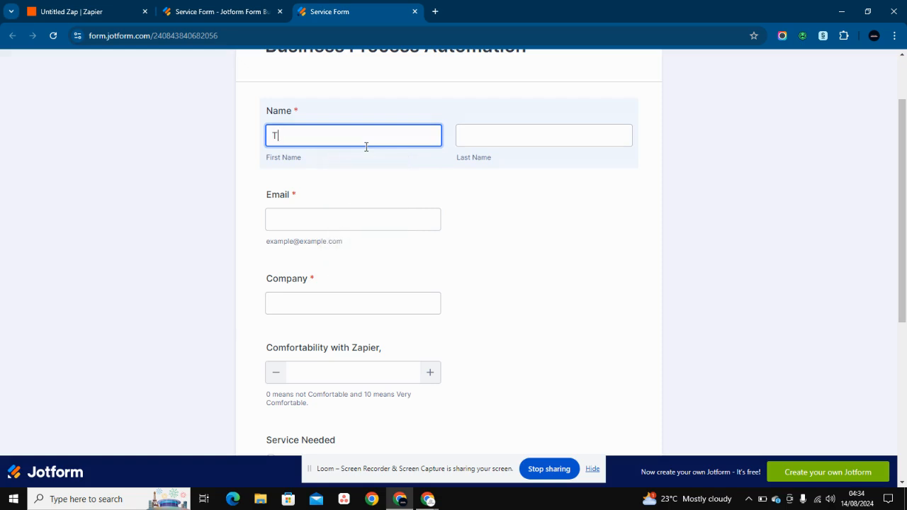
left_click(475, 136)
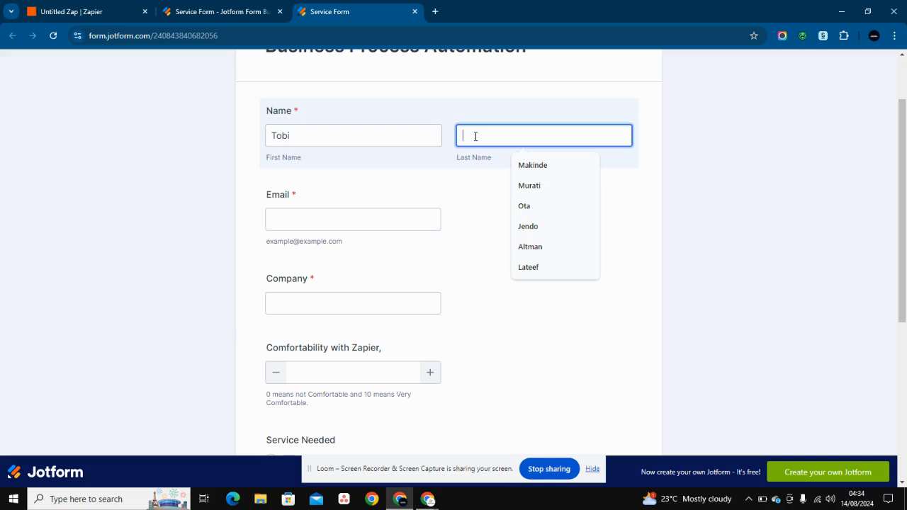
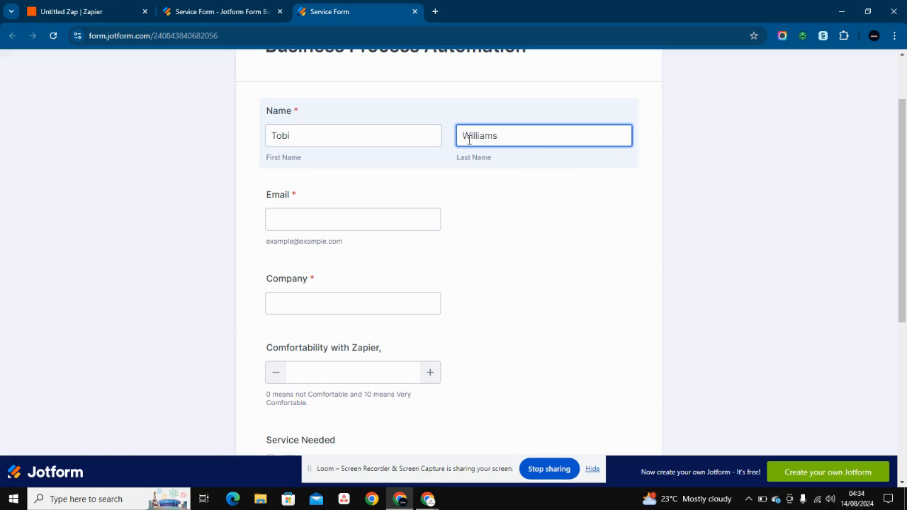
- Fill in the respondent's email address and the company name Doggedit
left_click(365, 227)
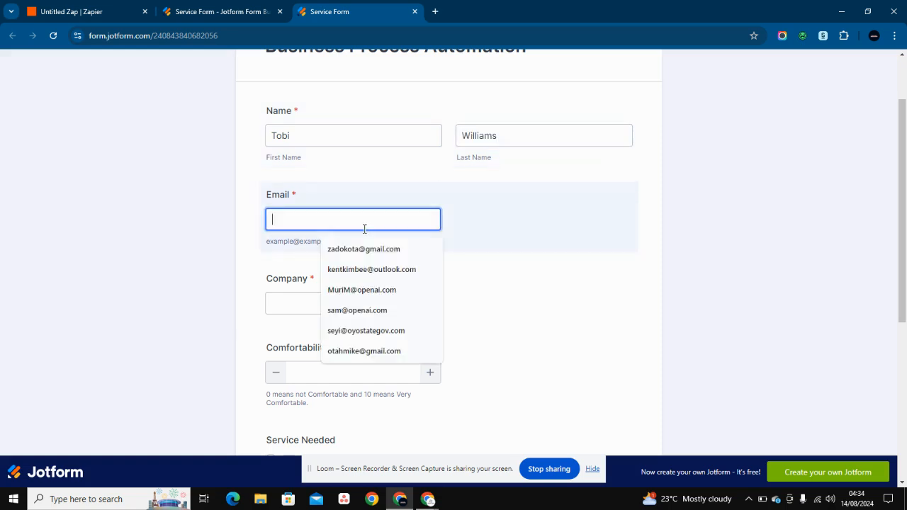
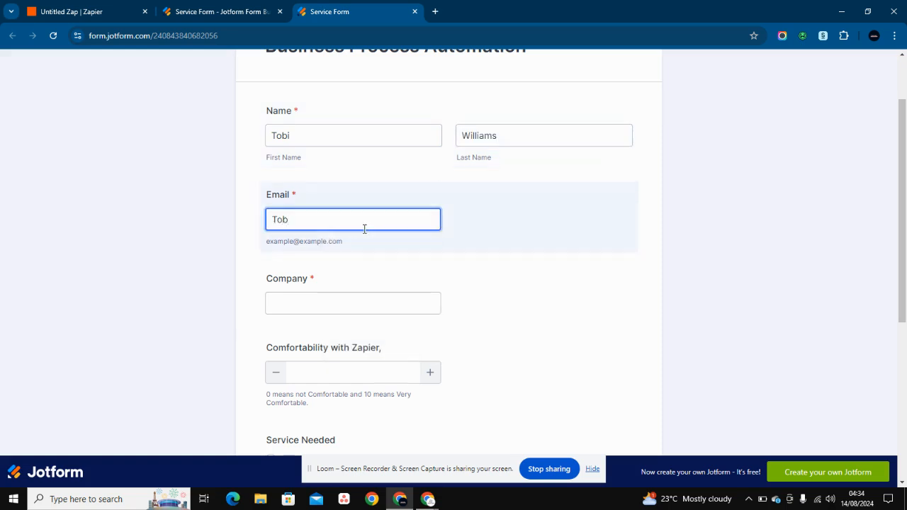
left_click(326, 305)
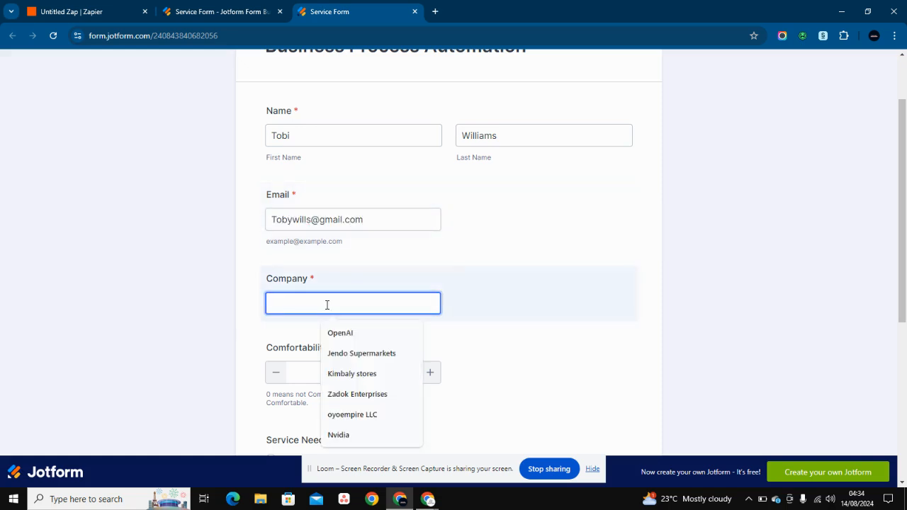
type("W")
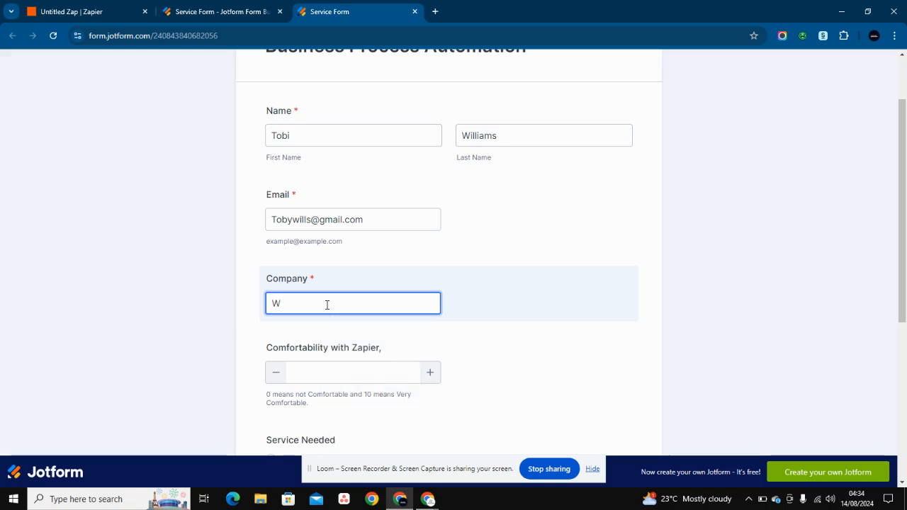
key("BackSpace")
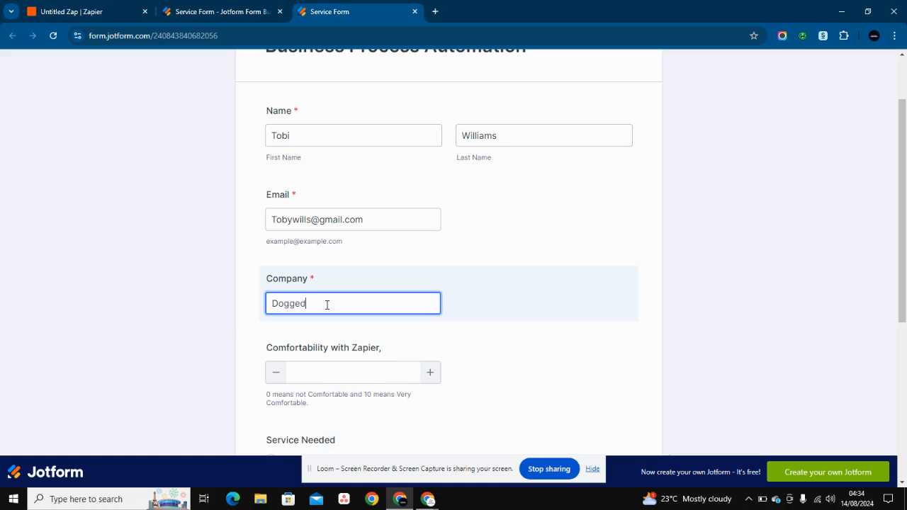
type("Doggedit LLC")
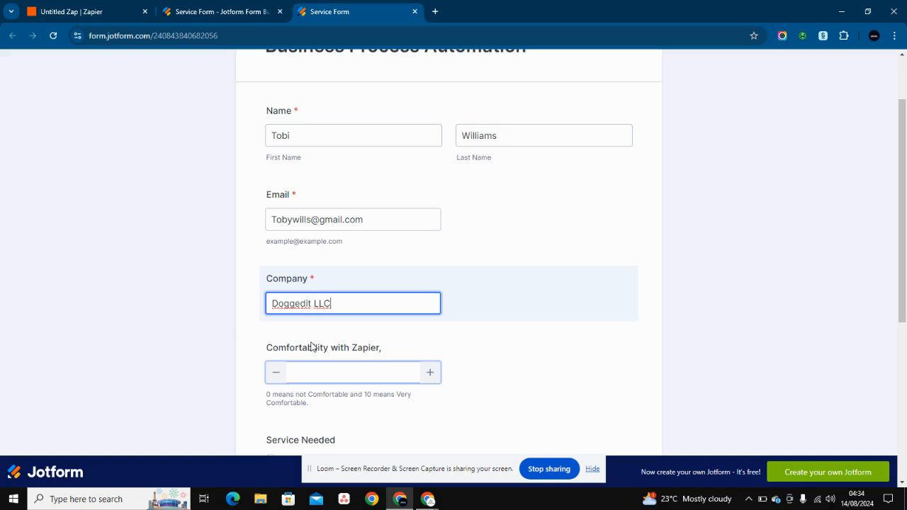
- Raise Comfortability with Zapier to 6
left_click(430, 374)
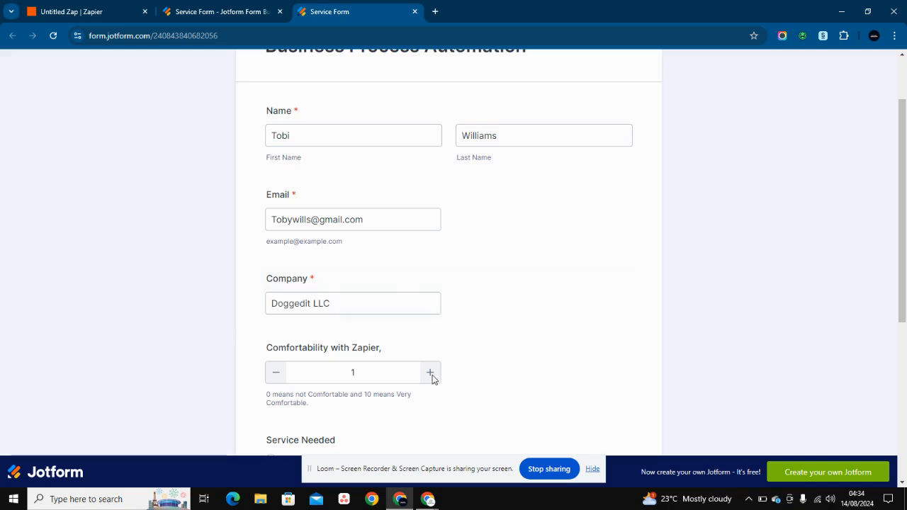
left_click(431, 375)
left_click(432, 375)
left_click(432, 375)
left_click(431, 375)
scroll(432, 375, "down", 3)
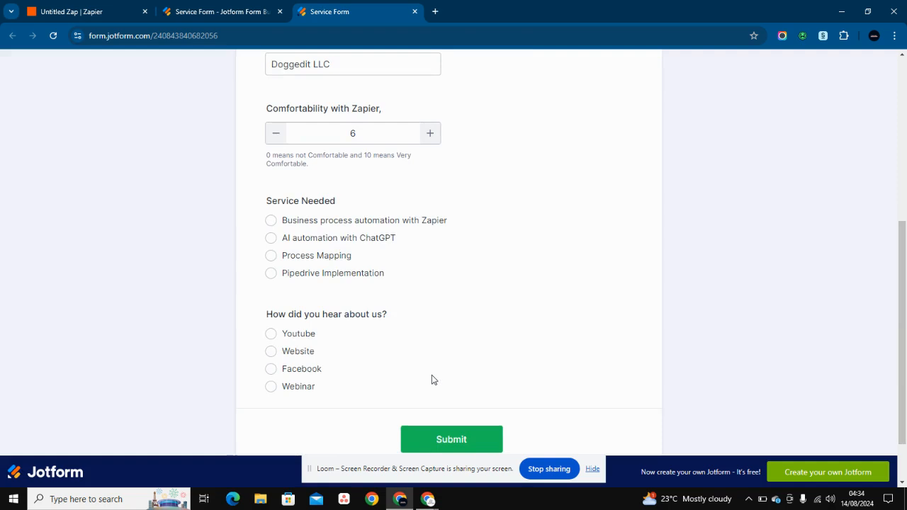
- Choose Business process automation with Zapier and Youtube, then submit the form
left_click(272, 221)
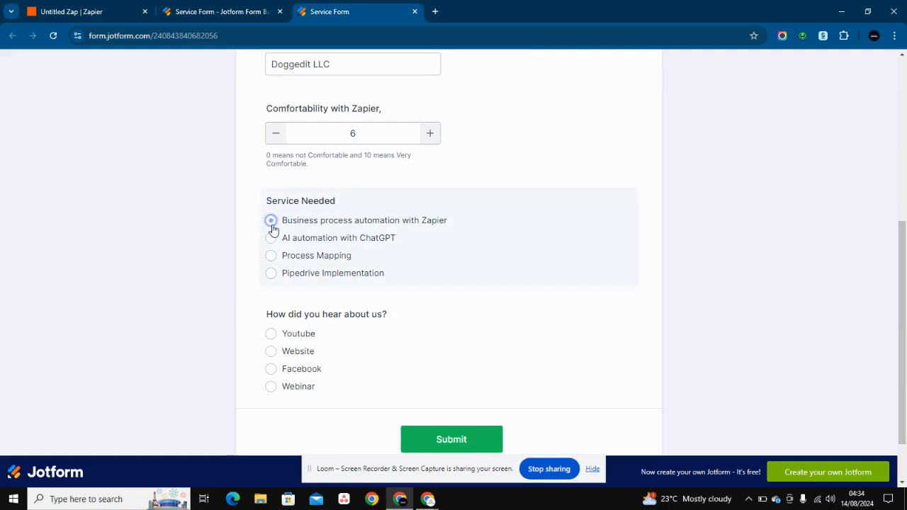
left_click(271, 335)
left_click(470, 437)
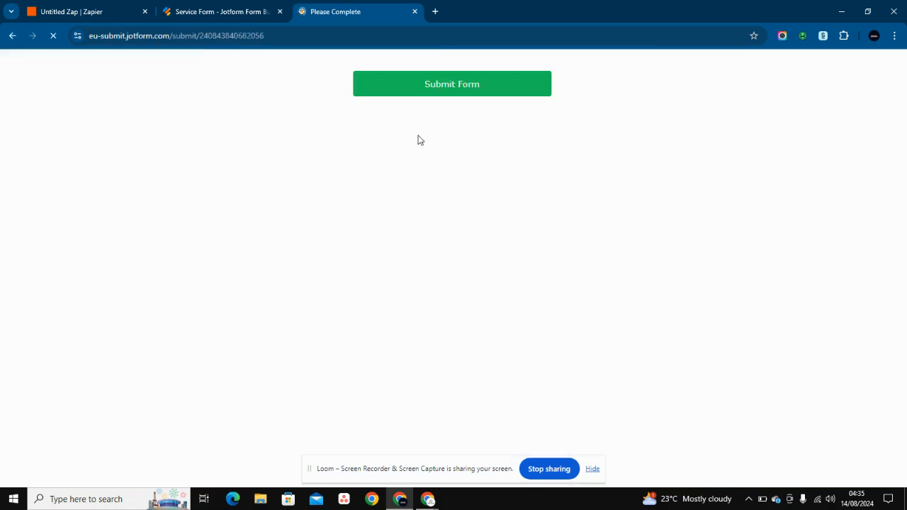
- Solve the ladybug image captcha and send the verified form submission
left_click(383, 83)
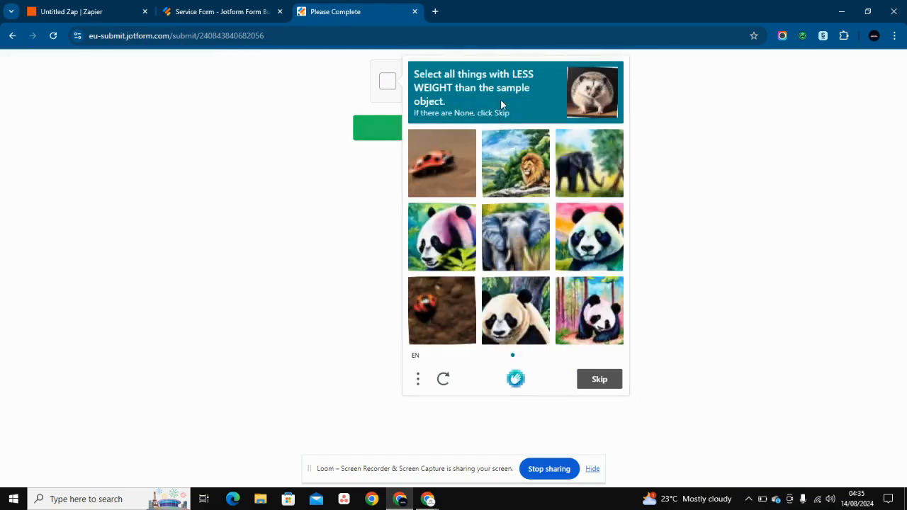
left_click(428, 318)
left_click(437, 159)
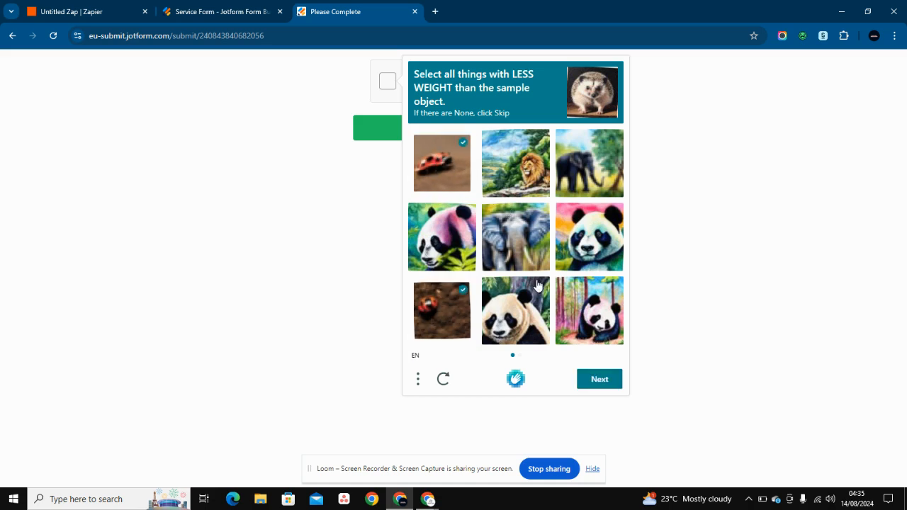
left_click(585, 379)
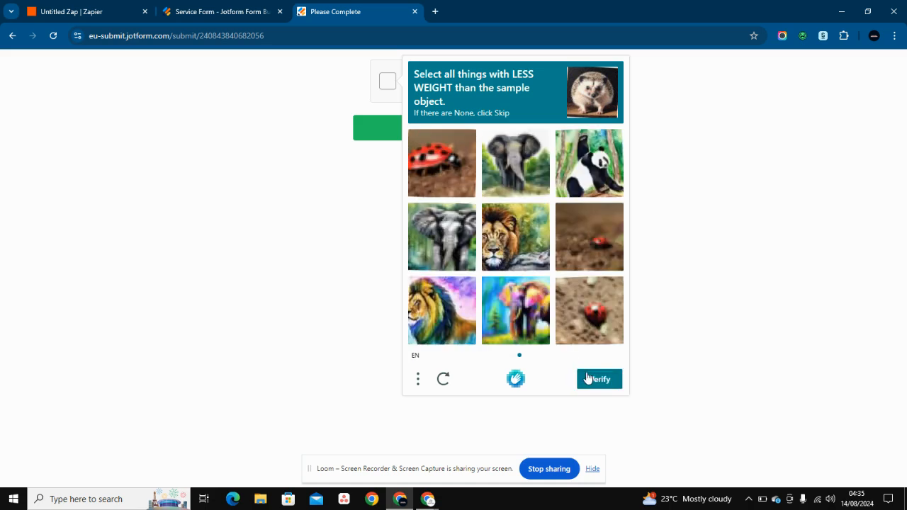
left_click(577, 243)
left_click(592, 312)
left_click(430, 152)
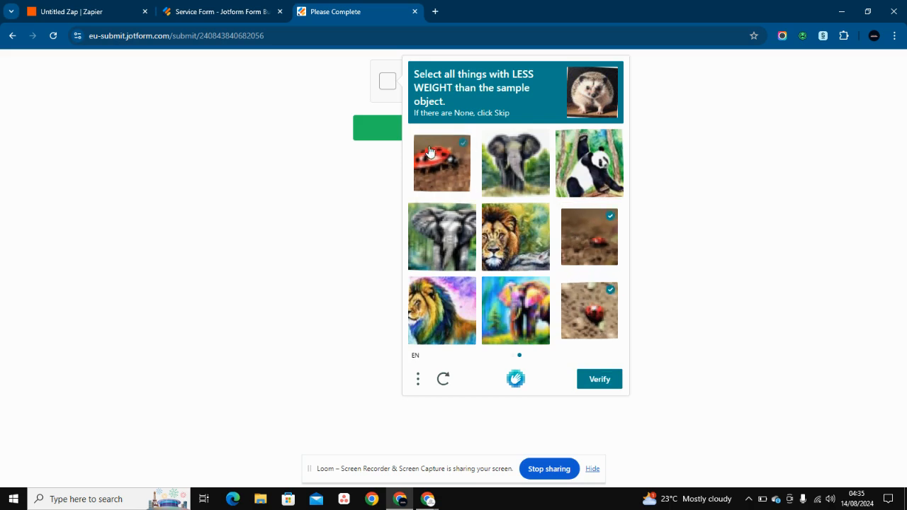
left_click(589, 379)
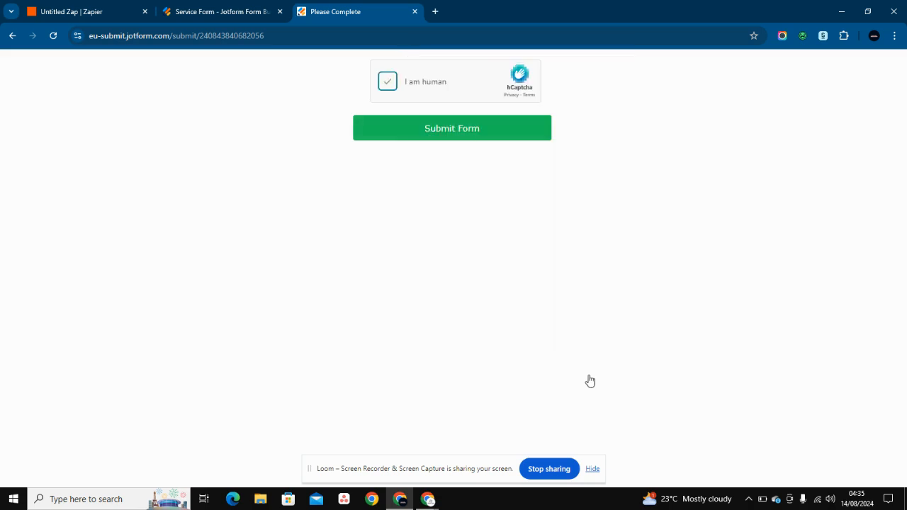
left_click(453, 126)
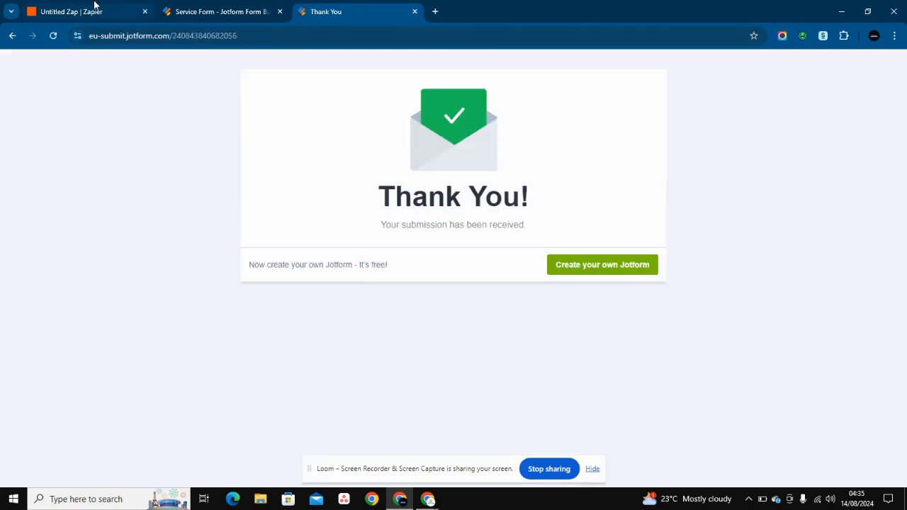
- Return to the Zap editor and open the Jotform New Submission trigger's test records
left_click(94, 9)
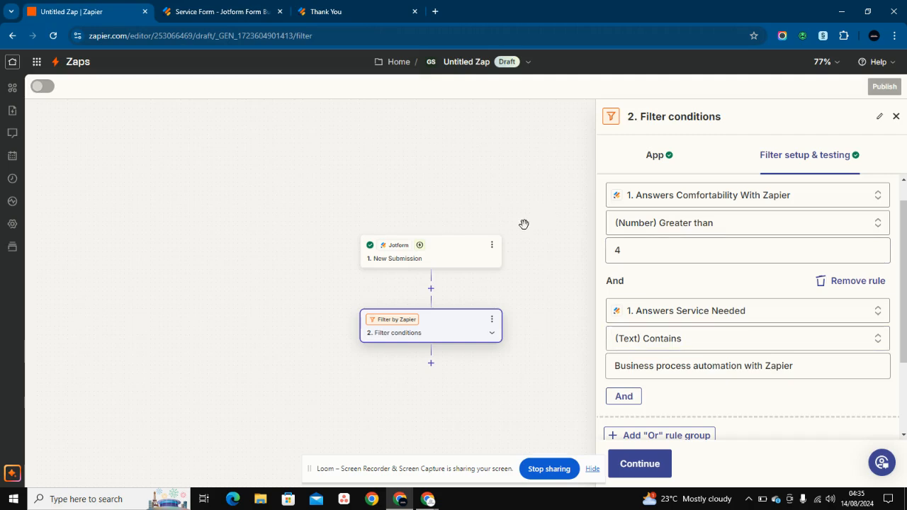
left_click(442, 259)
left_click(875, 163)
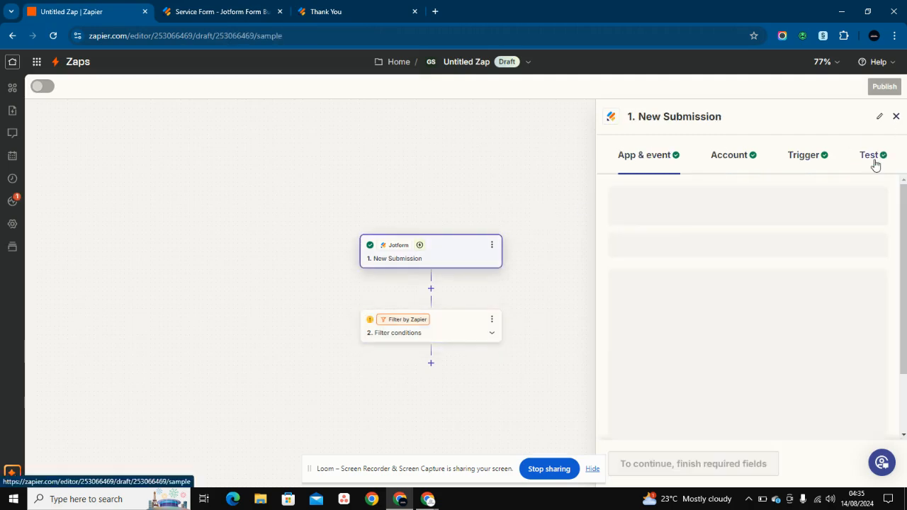
scroll(694, 397, "down", 3)
left_click(683, 399)
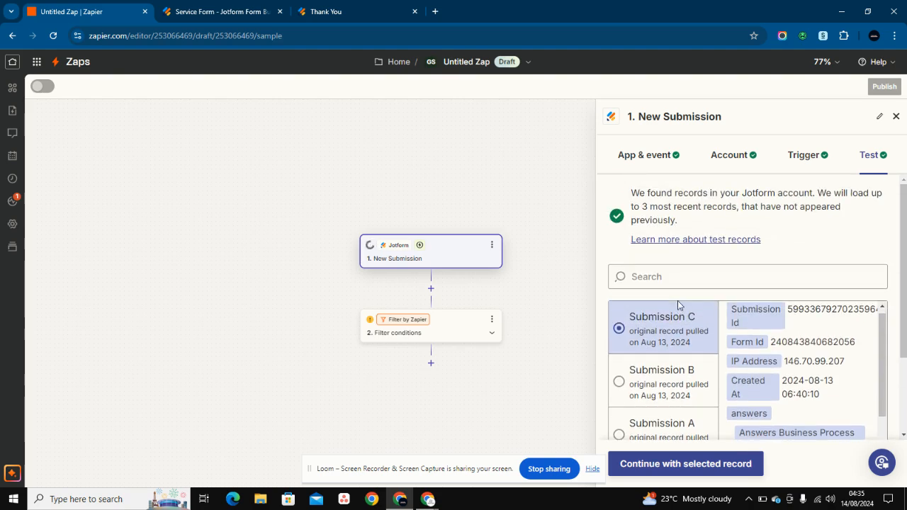
- Fetch new Jotform records and continue with Submission D as the test record
scroll(776, 376, "down", 5)
scroll(709, 320, "down", 3)
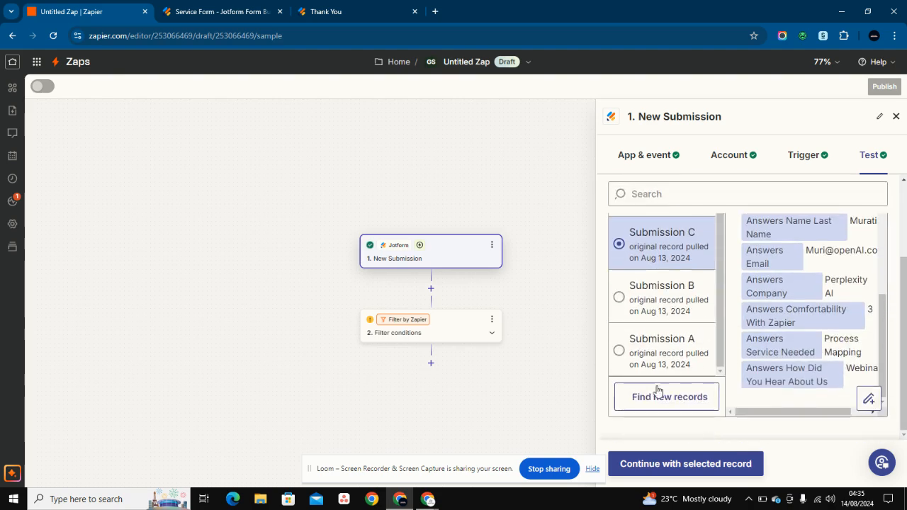
left_click(654, 397)
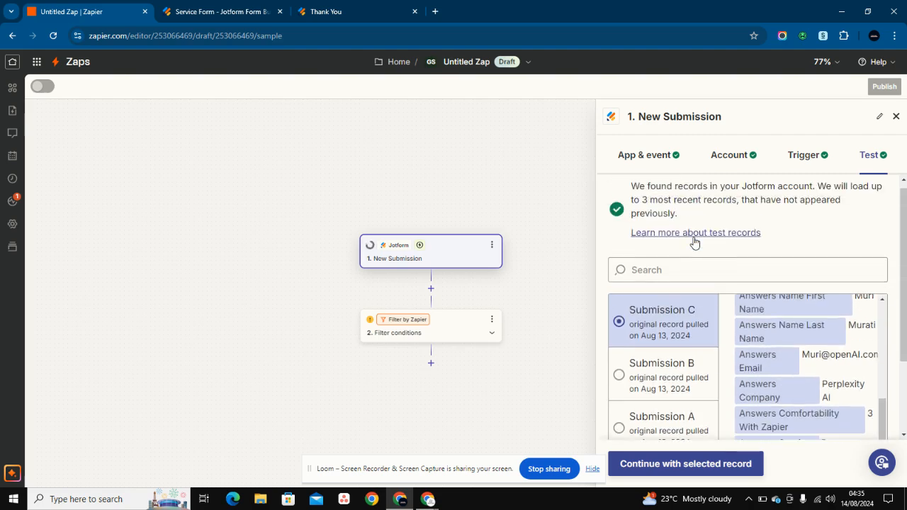
scroll(695, 241, "down", 3)
left_click(695, 240)
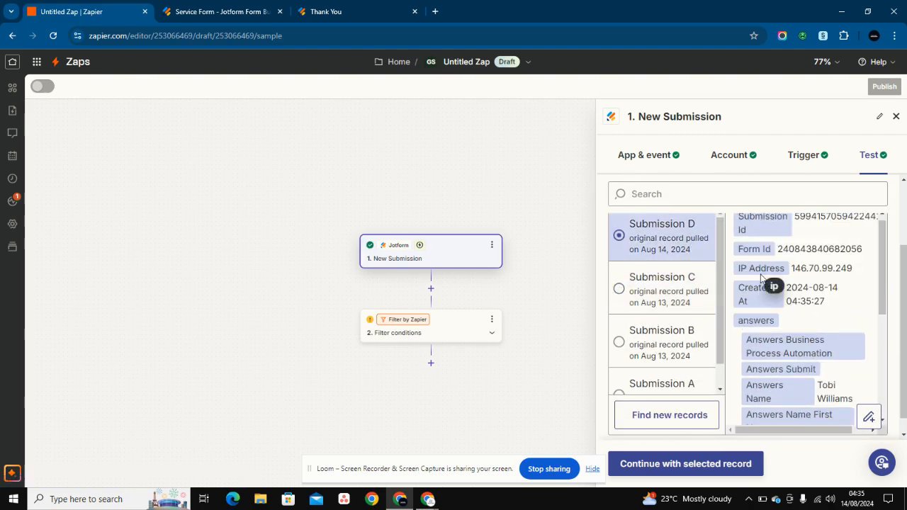
left_click(642, 465)
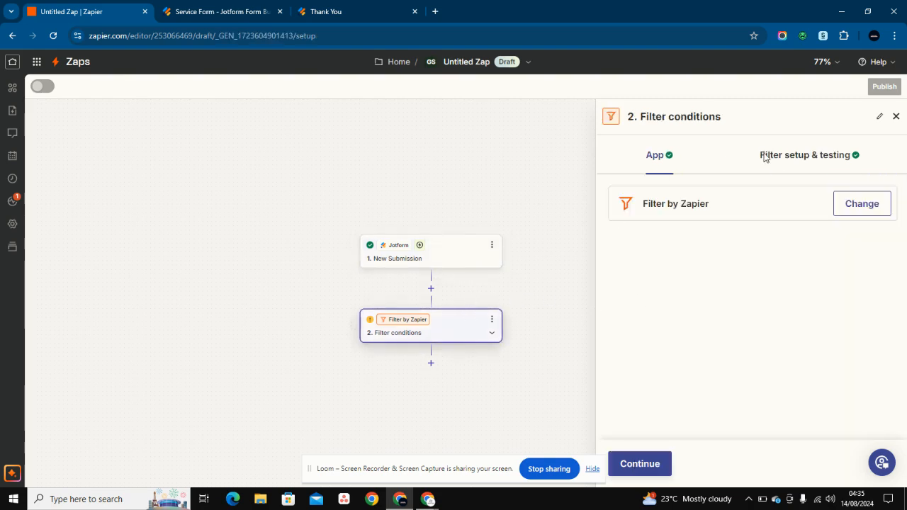
- Review the filter rules and the failing test flagging comfortability 3 and missing Service Needed
left_click(765, 156)
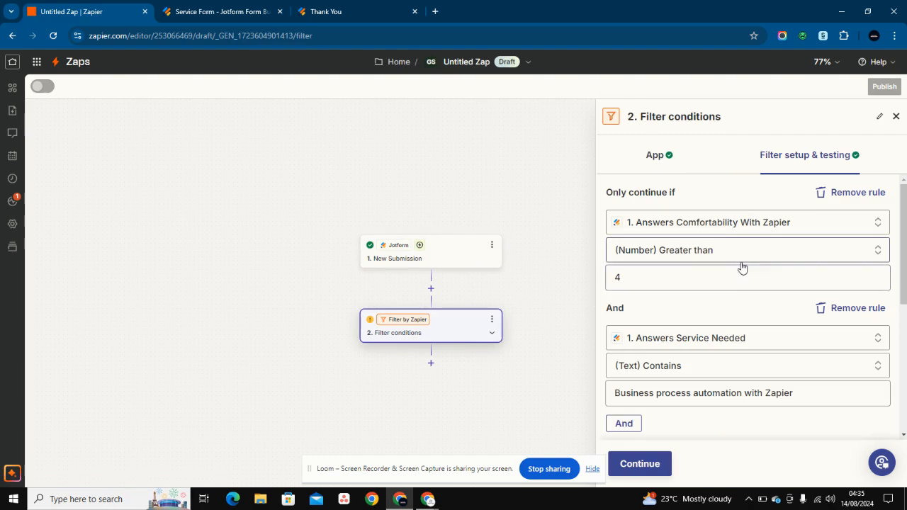
scroll(742, 267, "down", 2)
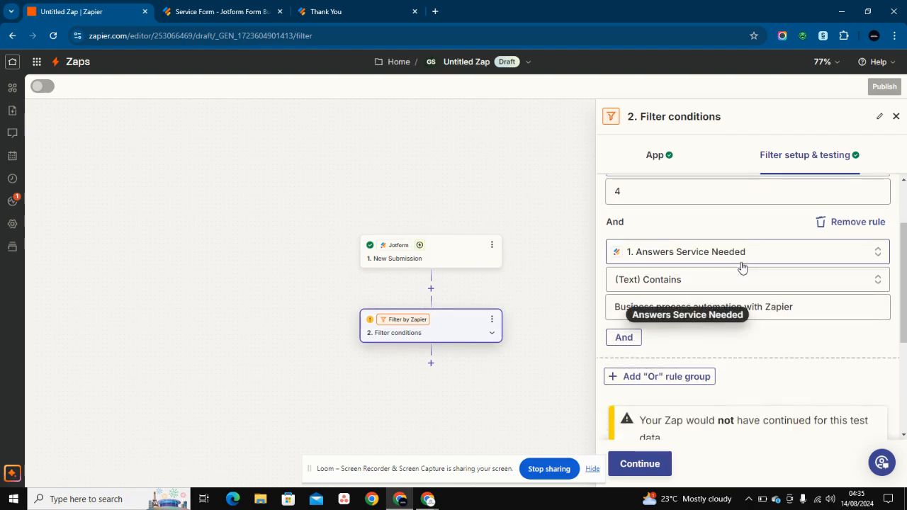
scroll(742, 268, "up", 2)
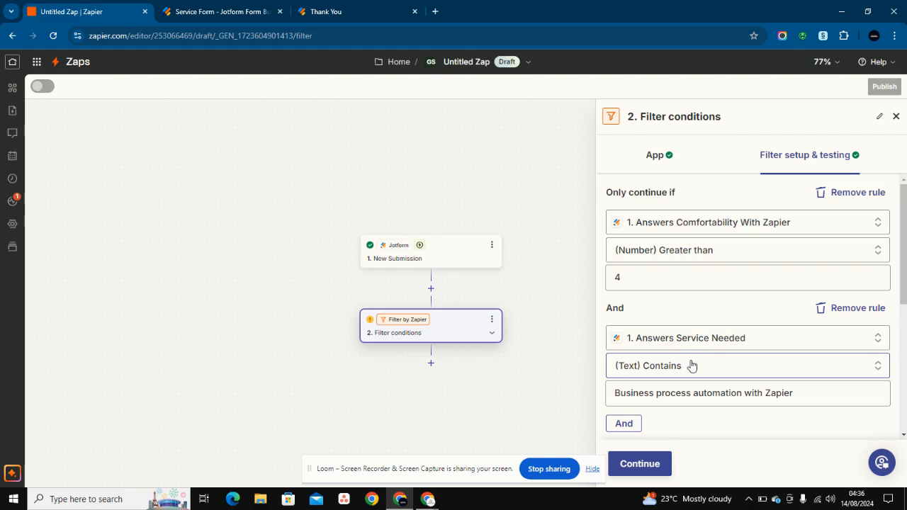
scroll(692, 366, "down", 2)
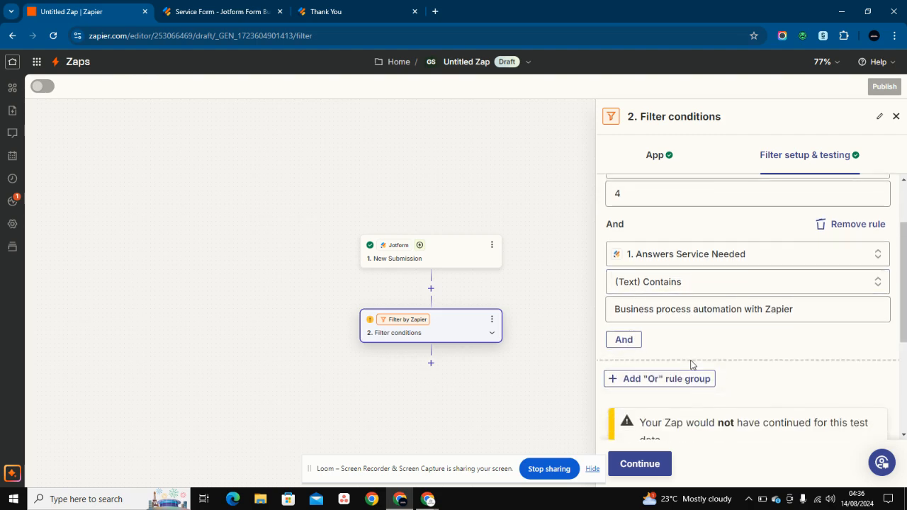
scroll(691, 364, "down", 3)
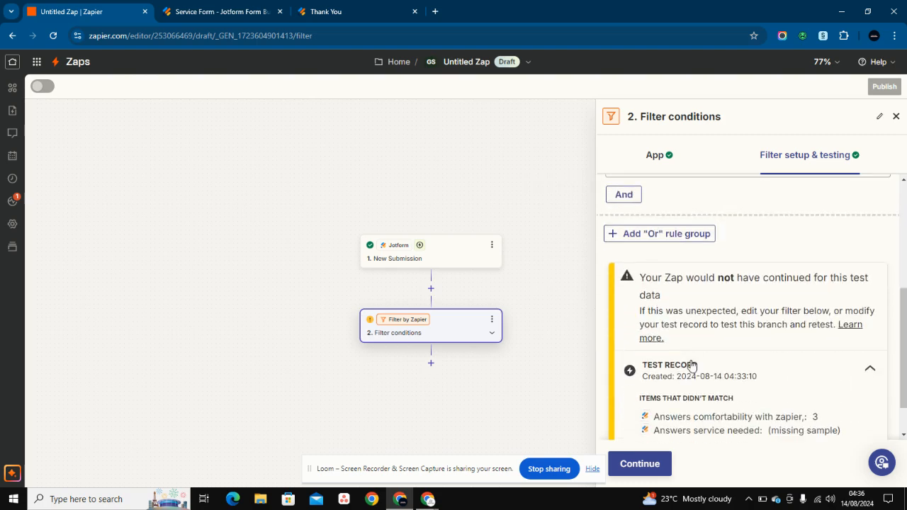
- Continue past the filter, leaving an empty action step, and reopen the filter's rules and test
left_click(627, 461)
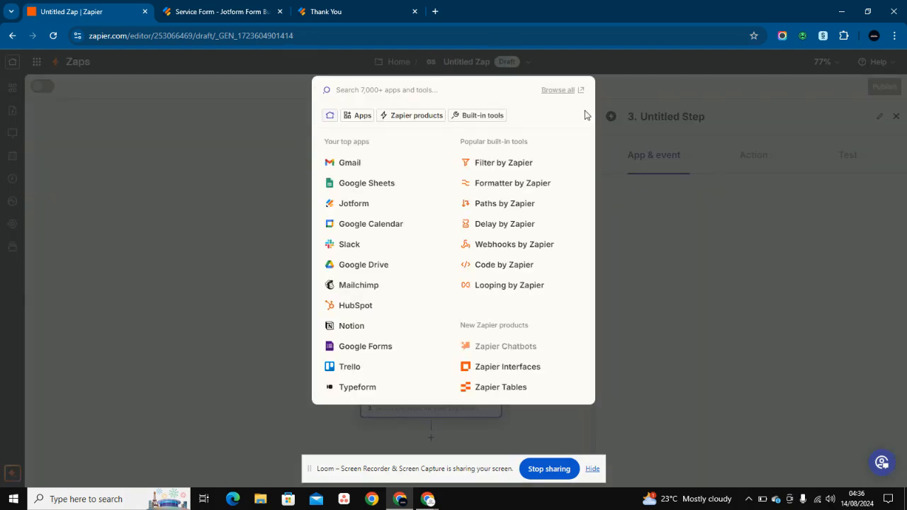
left_click(641, 286)
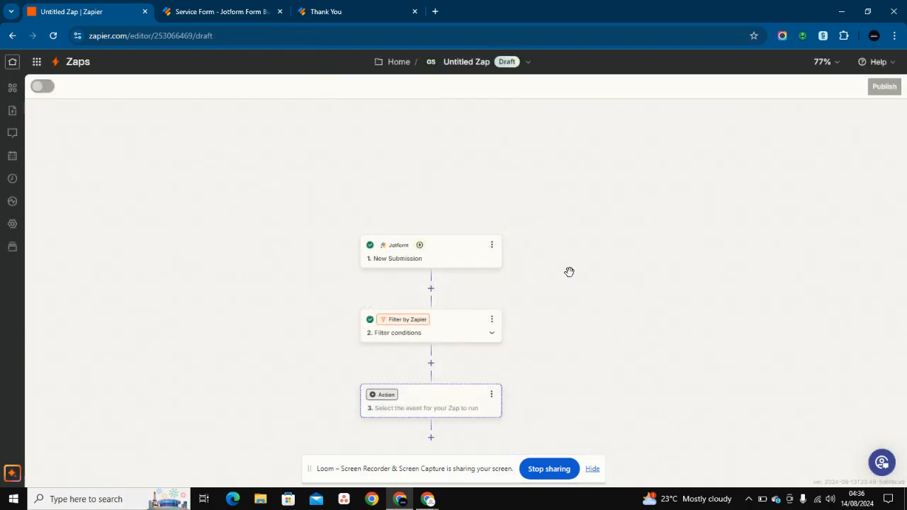
left_click(455, 330)
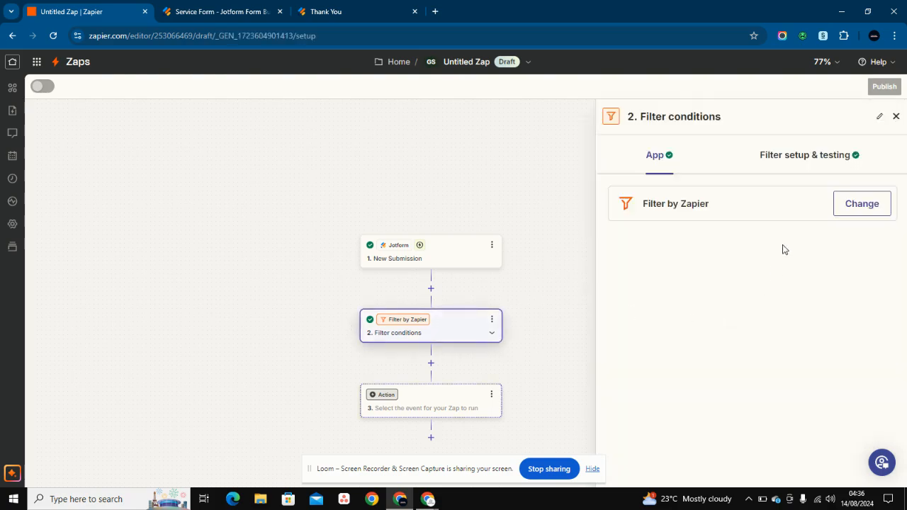
left_click(790, 160)
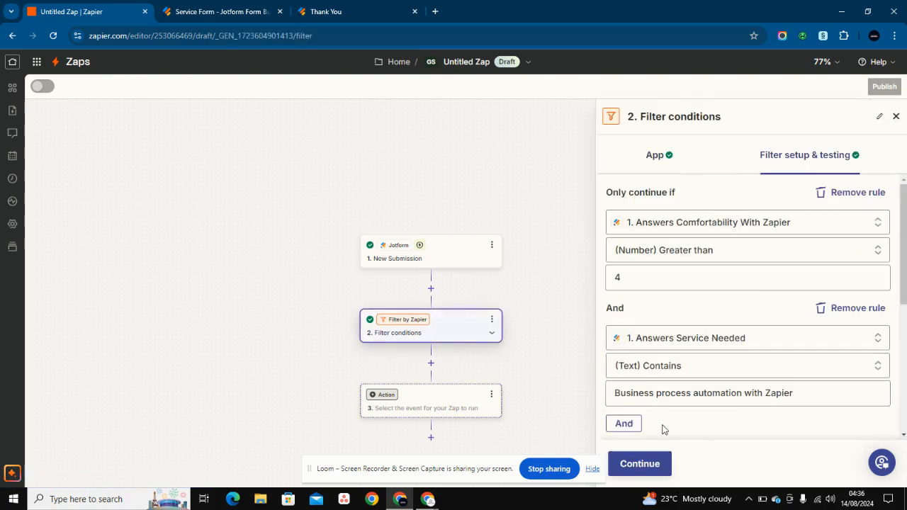
scroll(662, 423, "down", 3)
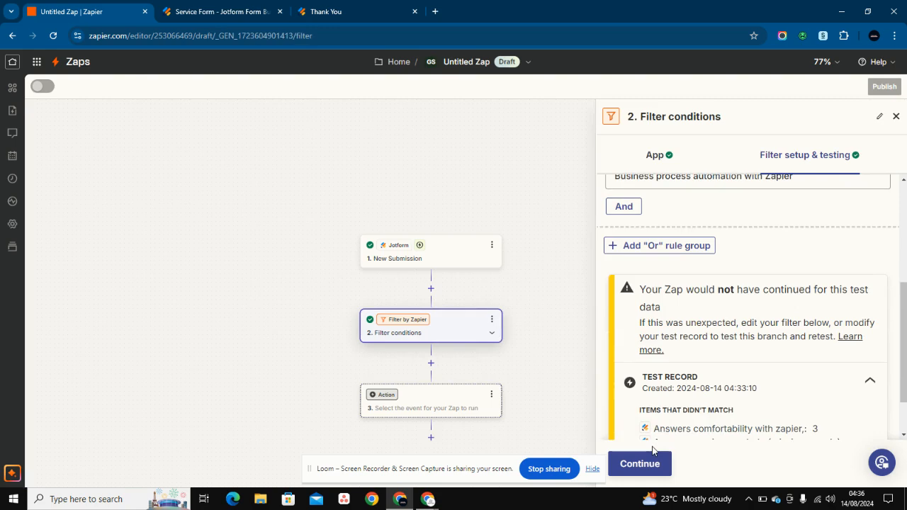
scroll(666, 375, "up", 2)
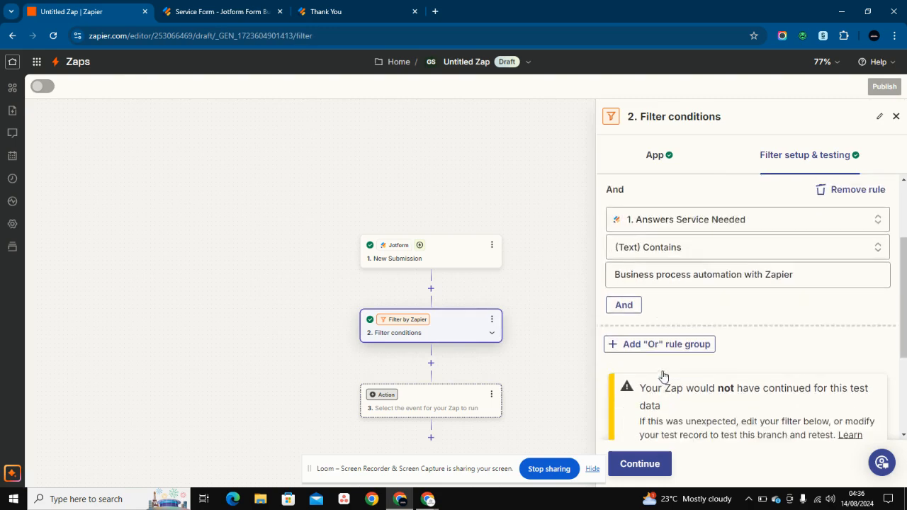
scroll(662, 375, "down", 3)
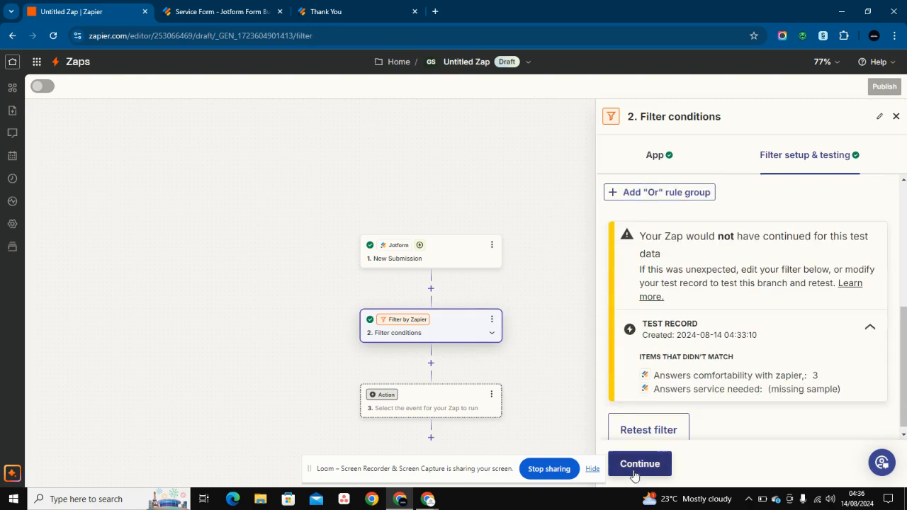
- Retest the filter so it passes with comfortability 6 and Business process automation with Zapier
left_click(662, 156)
left_click(787, 155)
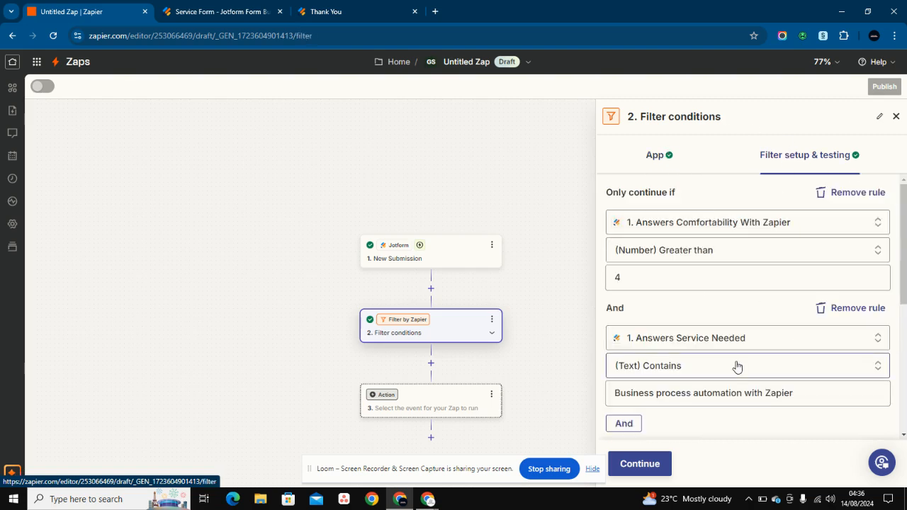
scroll(737, 367, "down", 5)
left_click(652, 423)
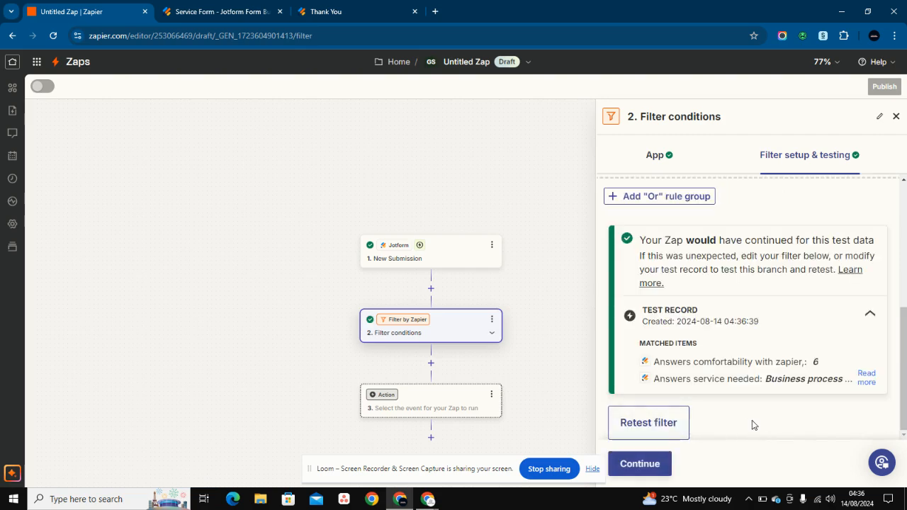
left_click(865, 377)
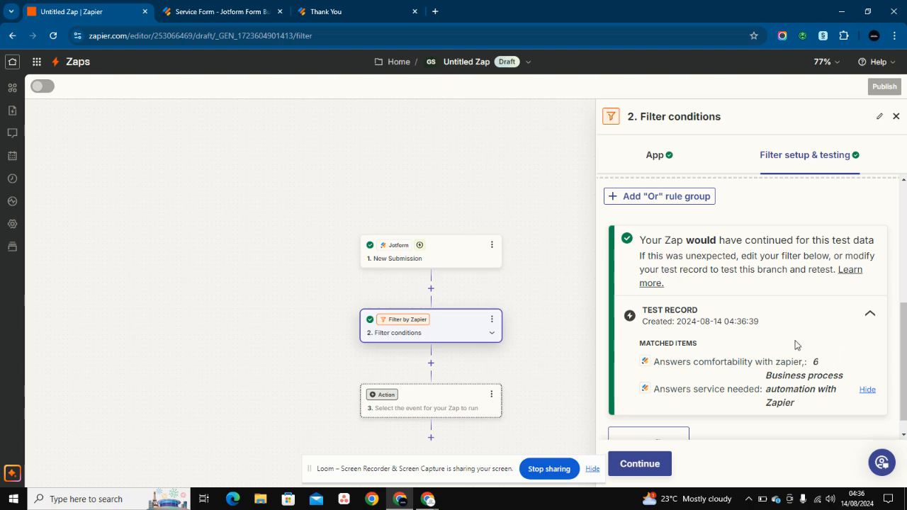
scroll(795, 345, "up", 5)
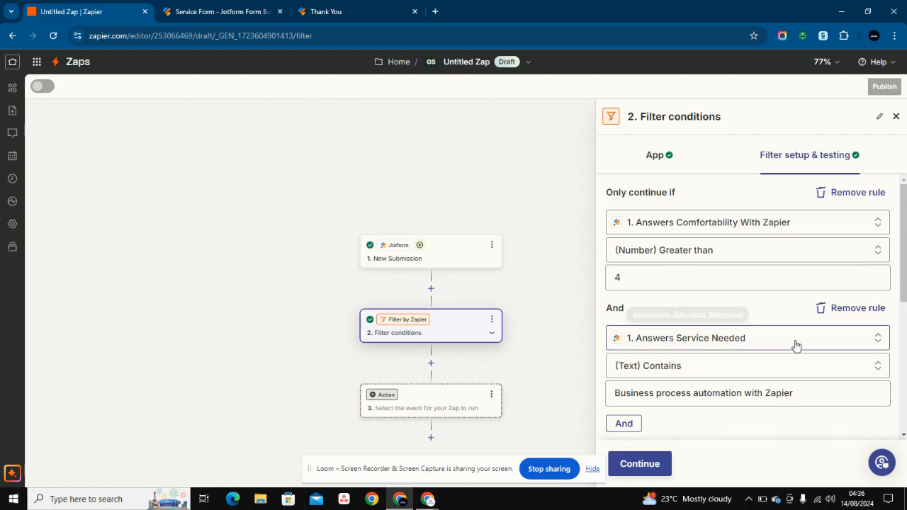
- Browse the comfortability comparison options, keeping (Number) Greater than unchanged
left_click(824, 248)
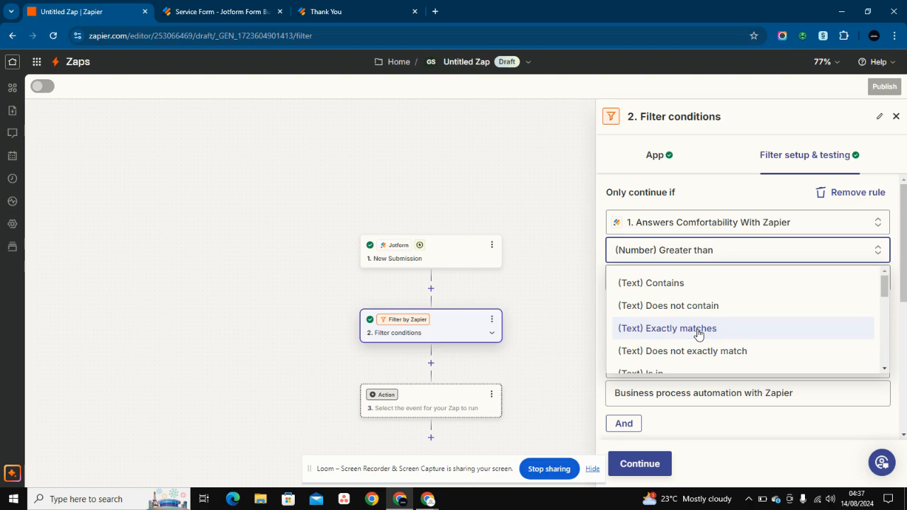
scroll(698, 333, "down", 3)
scroll(677, 318, "up", 1)
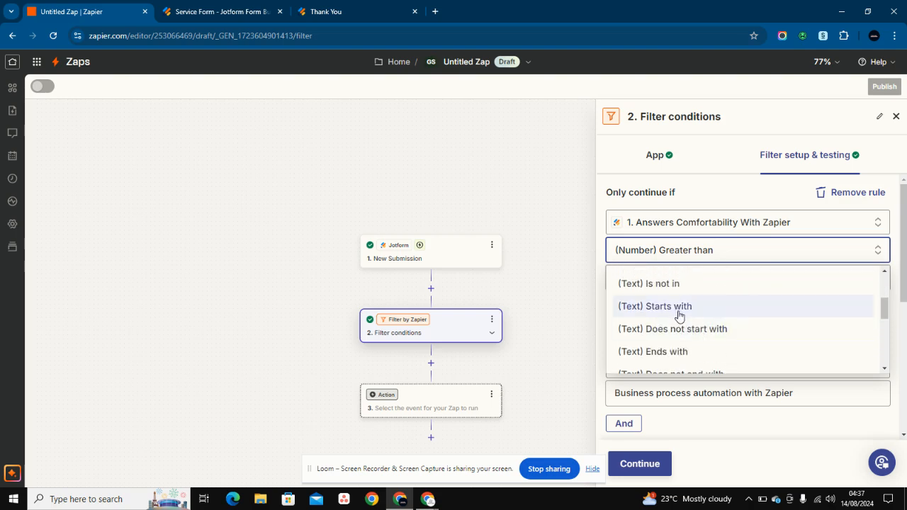
scroll(694, 341, "down", 2)
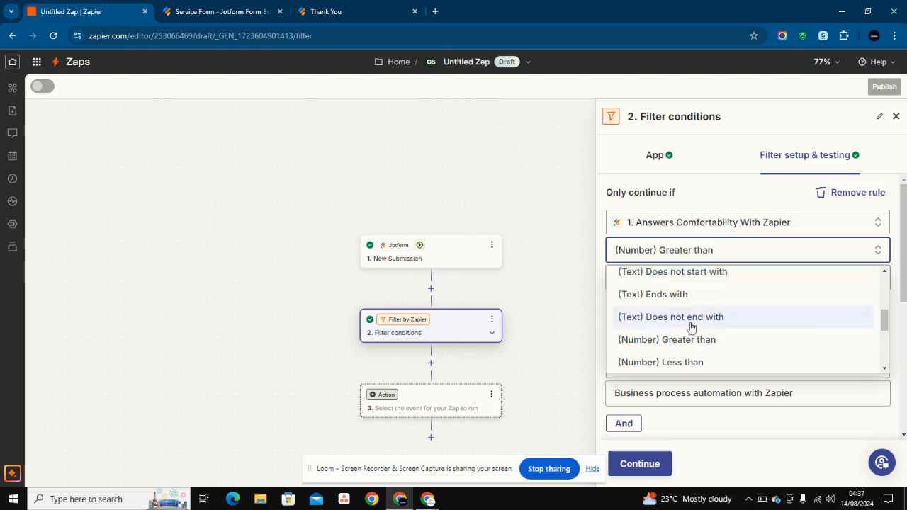
scroll(707, 324, "down", 1)
scroll(707, 324, "down", 1)
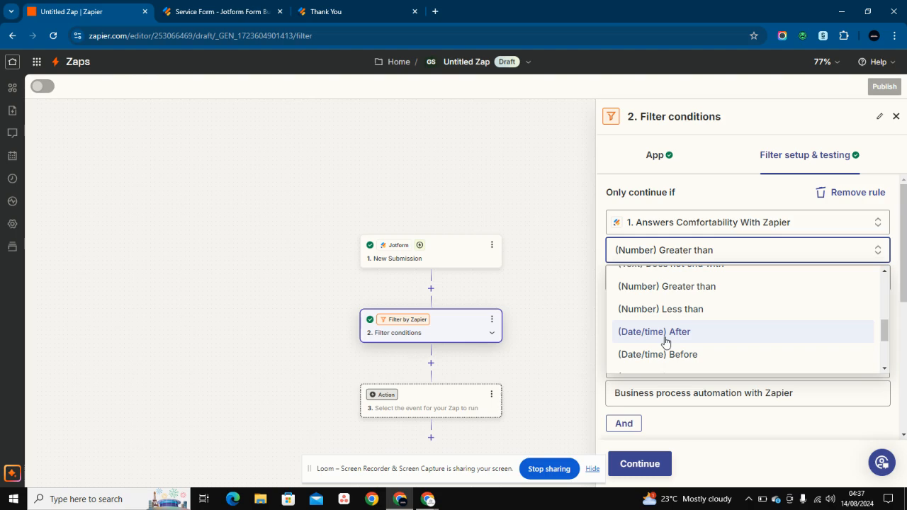
scroll(665, 343, "down", 5)
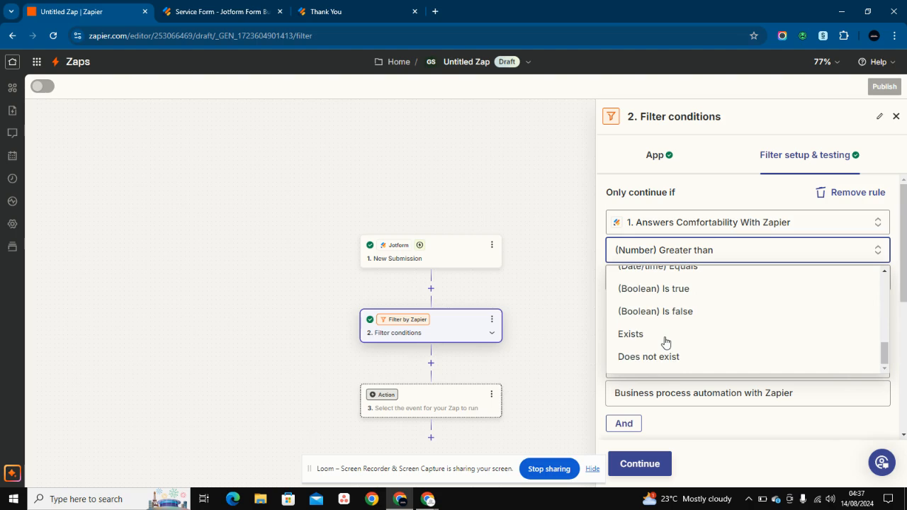
scroll(665, 343, "down", 1)
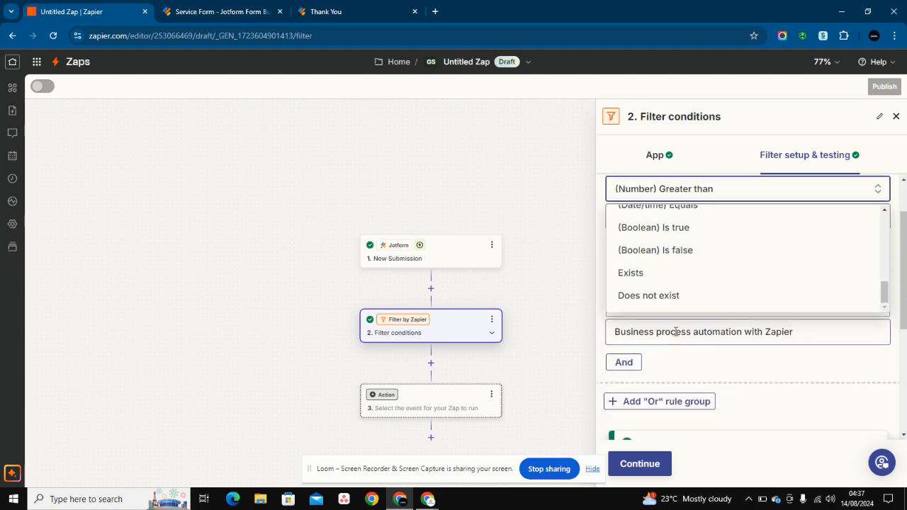
left_click(707, 346)
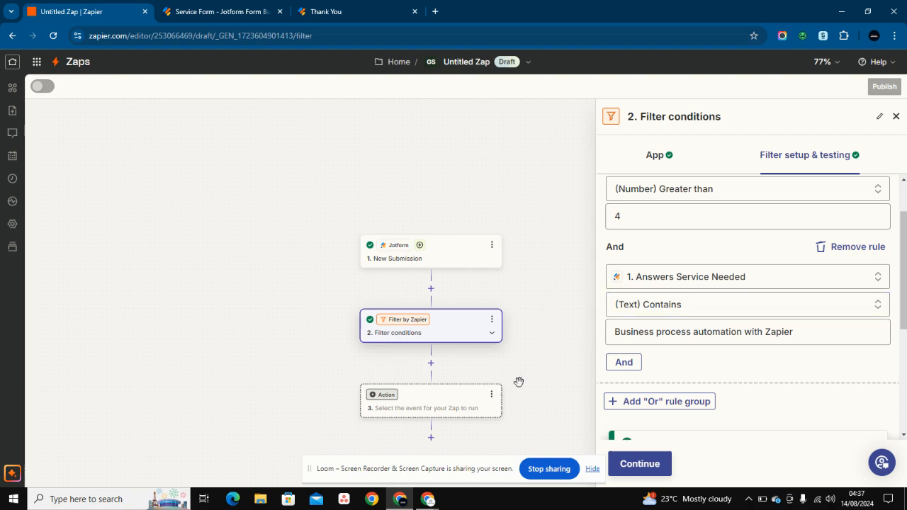
- Switch to the Filter by Zapier slides window from the Chrome taskbar preview
mouse_move(400, 503)
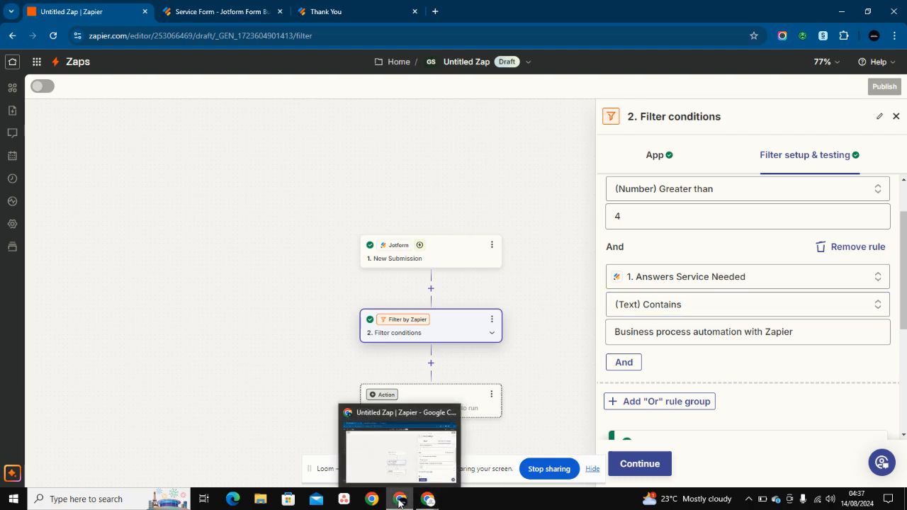
mouse_move(428, 499)
left_click(368, 470)
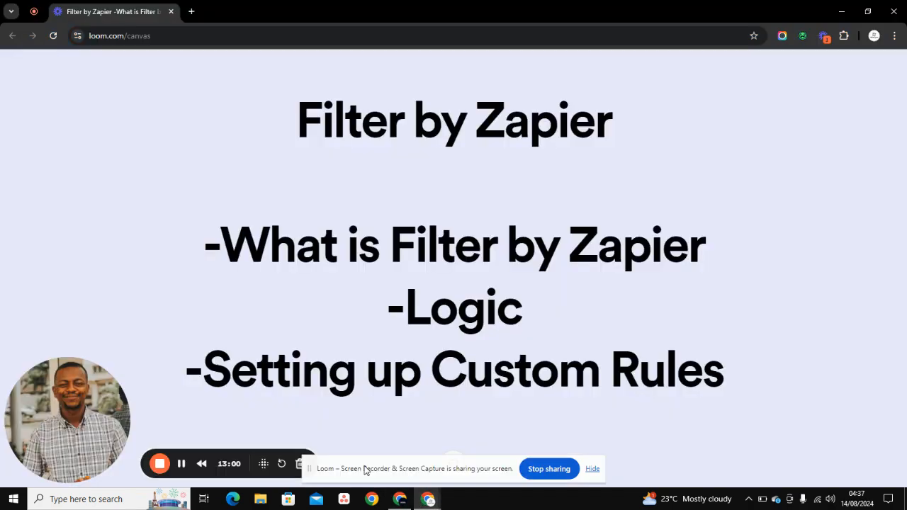